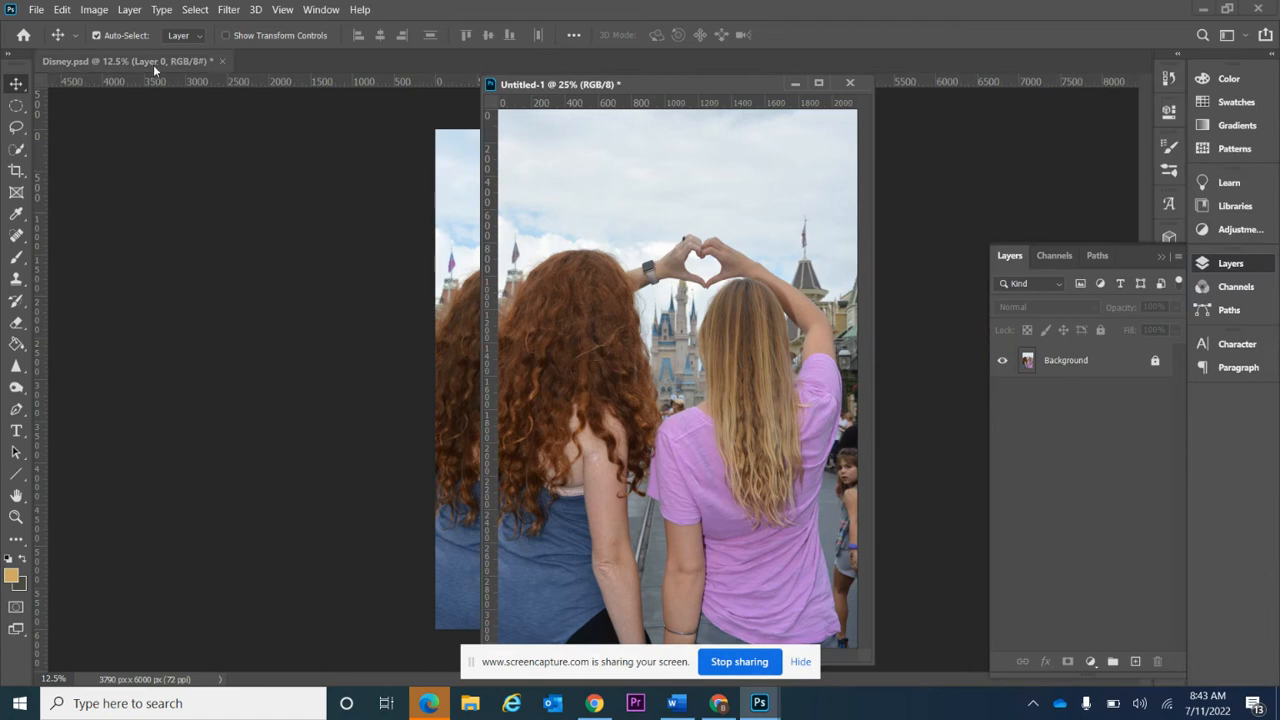
# Step: Compare Disney.psd side by side with Untitled-1, and dock both documents as tabs with Untitled-1 active
pyautogui.moveTo(148, 62); pyautogui.dragTo(309, 83)
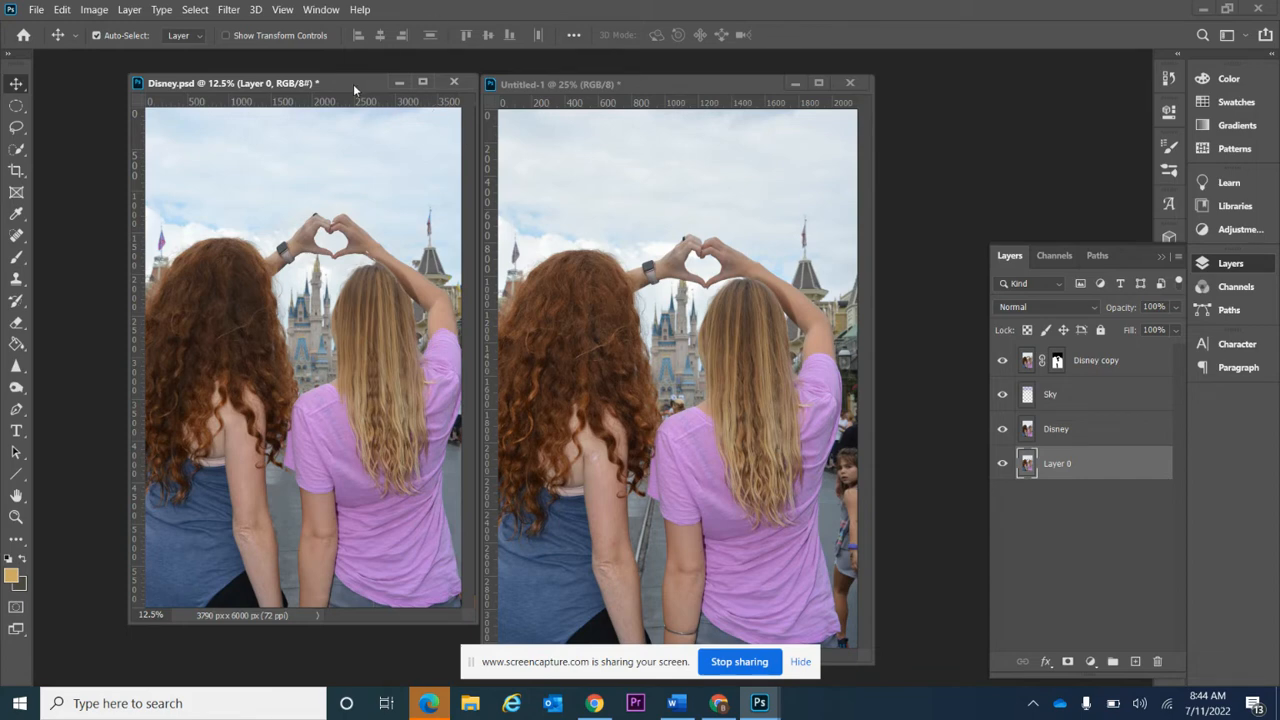
pyautogui.moveTo(353, 84); pyautogui.dragTo(285, 59)
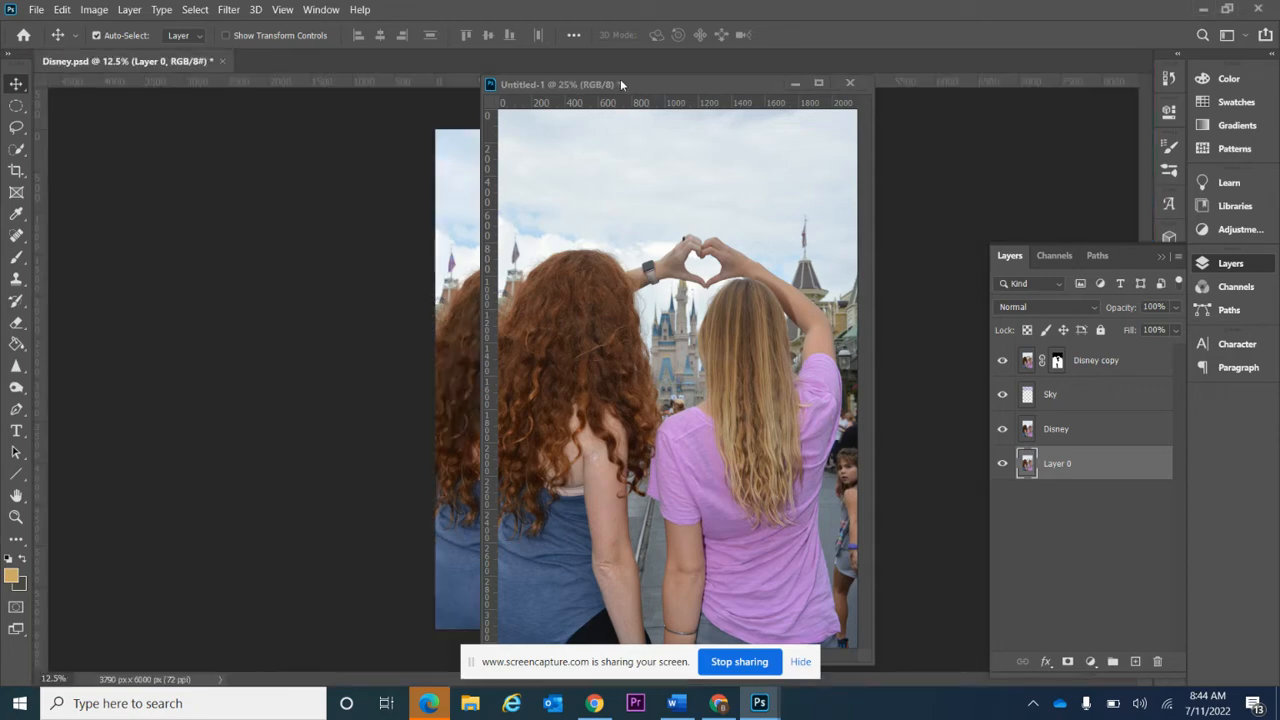
pyautogui.moveTo(620, 80); pyautogui.dragTo(474, 62)
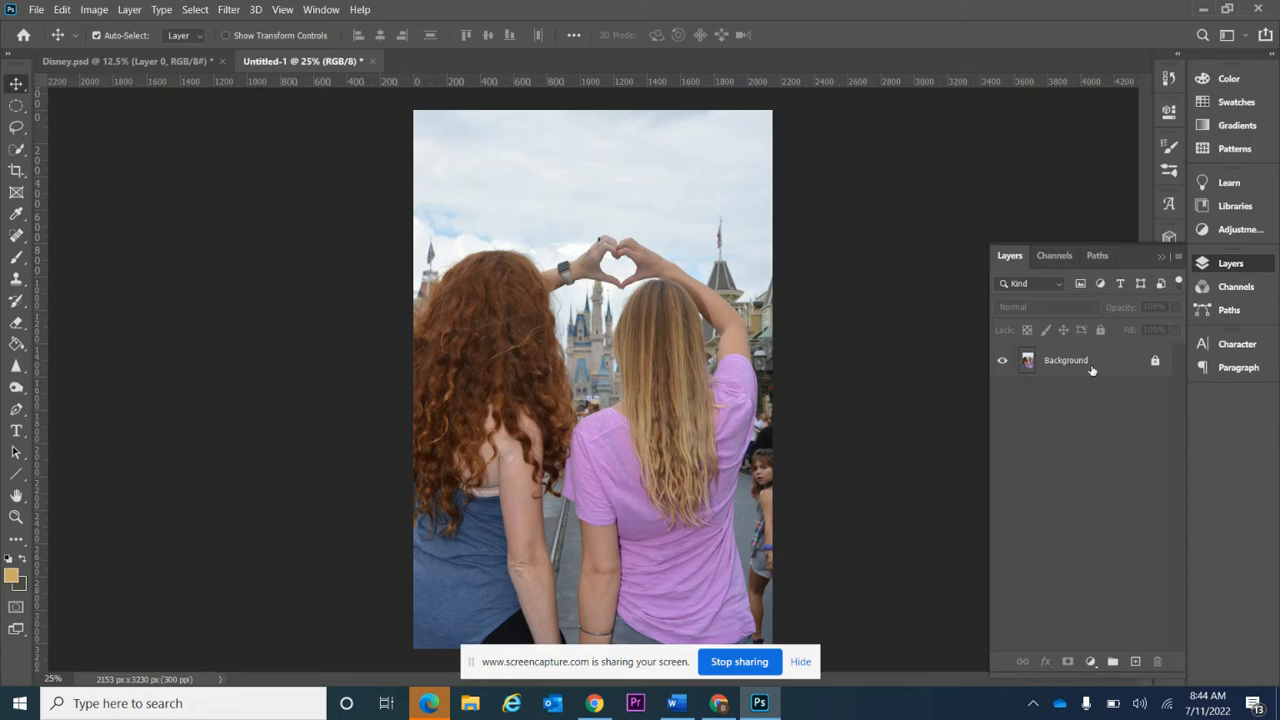
# Step: Duplicate the Background layer, unlock the copy and rename it Disney, with the original Background layer hidden
pyautogui.moveTo(1102, 373); pyautogui.dragTo(1140, 666)
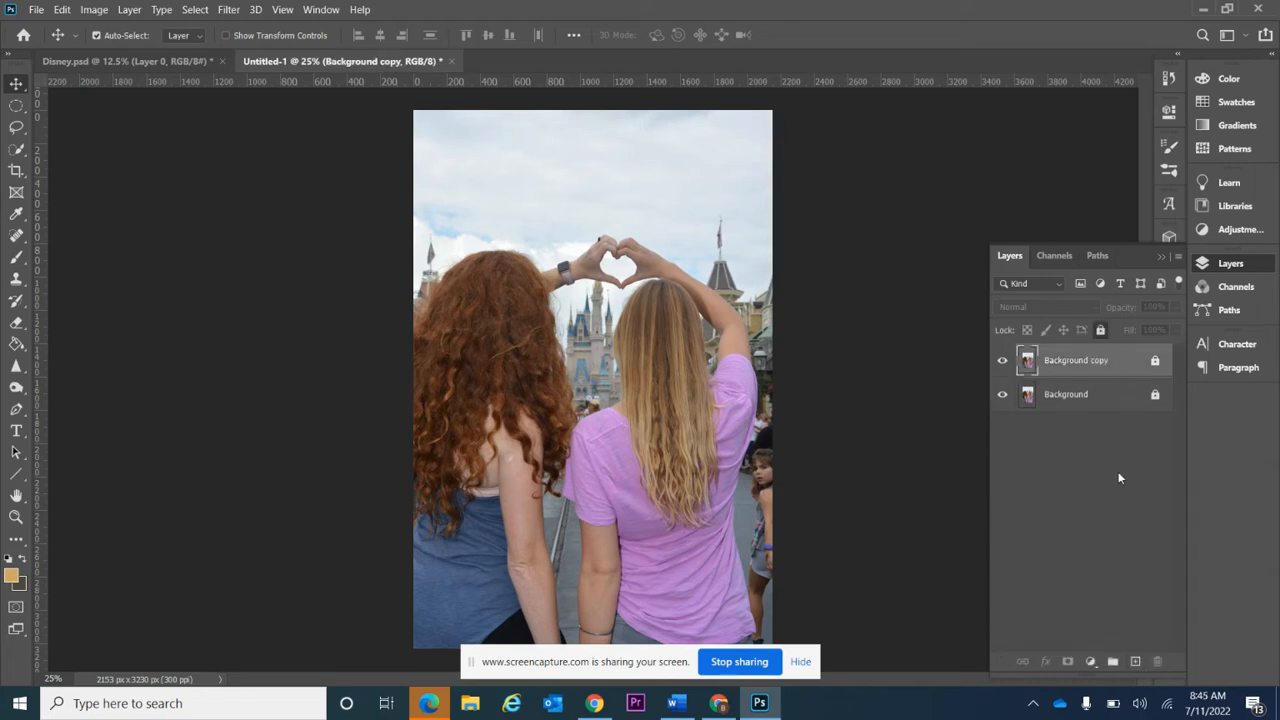
pyautogui.click(1156, 362)
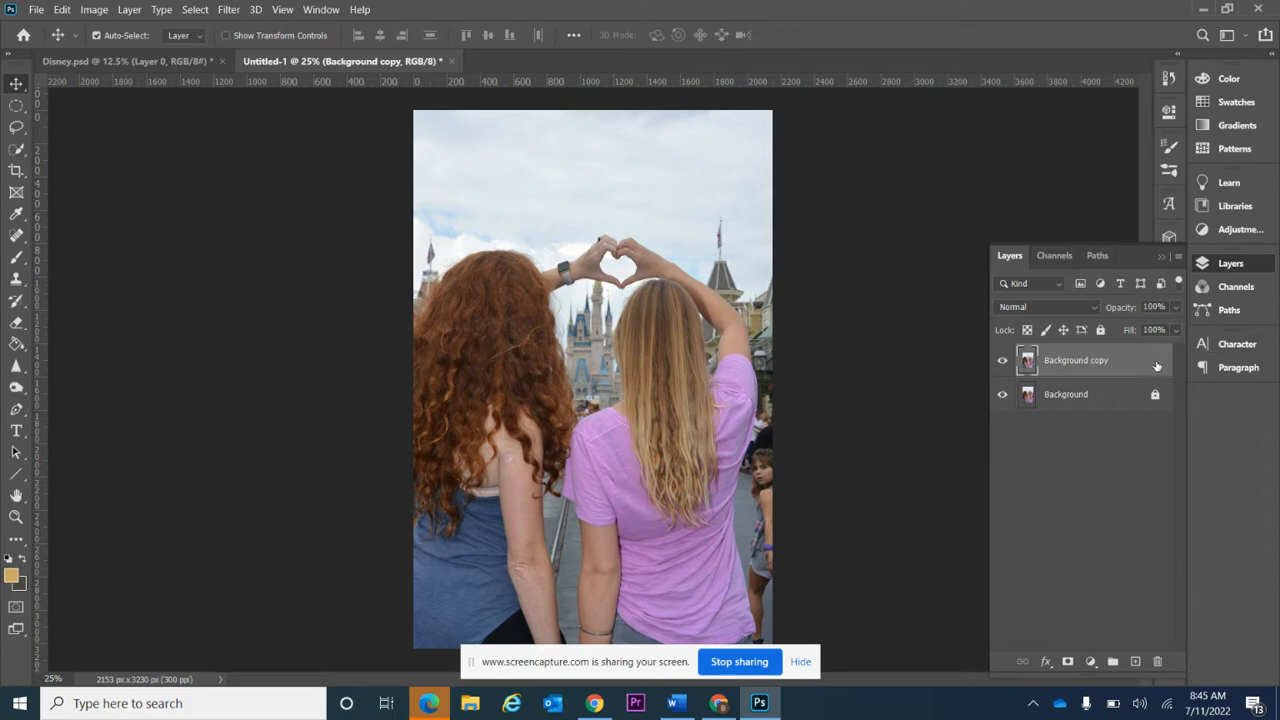
pyautogui.click(1003, 395)
pyautogui.doubleClick(1095, 362)
pyautogui.write('Disney')
pyautogui.click(1051, 471)
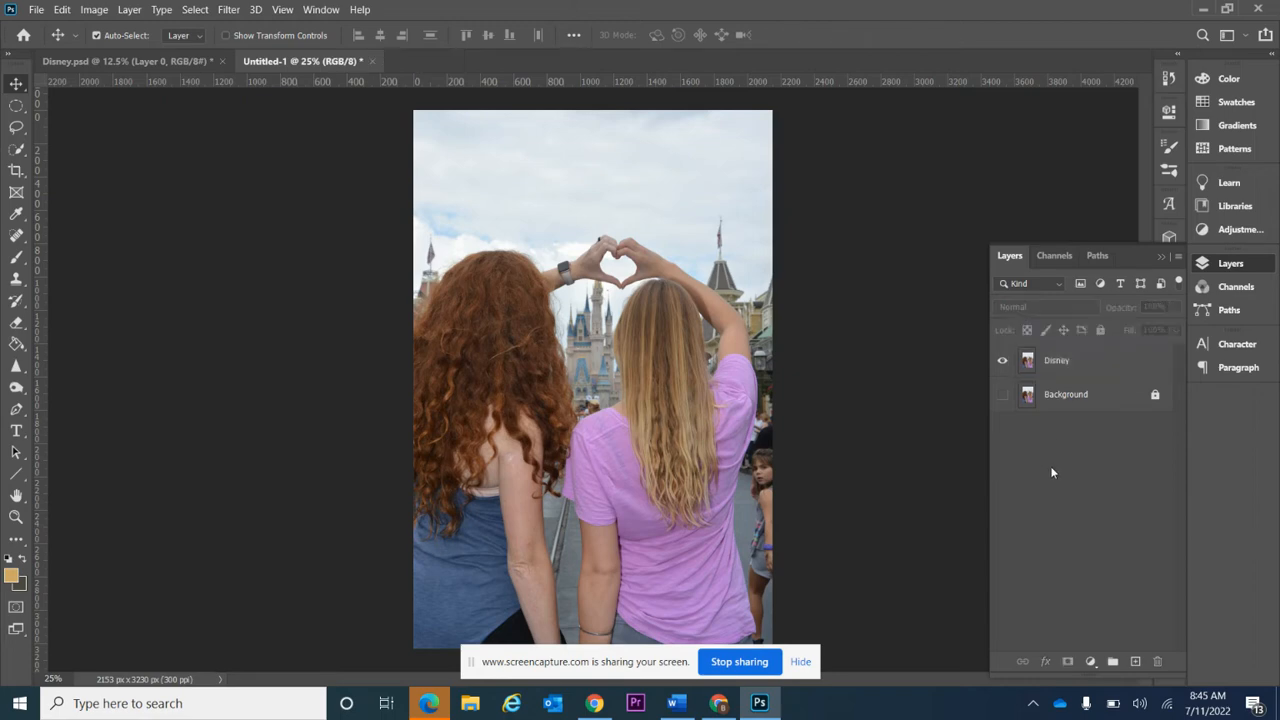
# Step: Retouch the marks on the red-haired woman's upper arm on the Disney layer using an 80 px Spot Healing Brush
pyautogui.click(1067, 363)
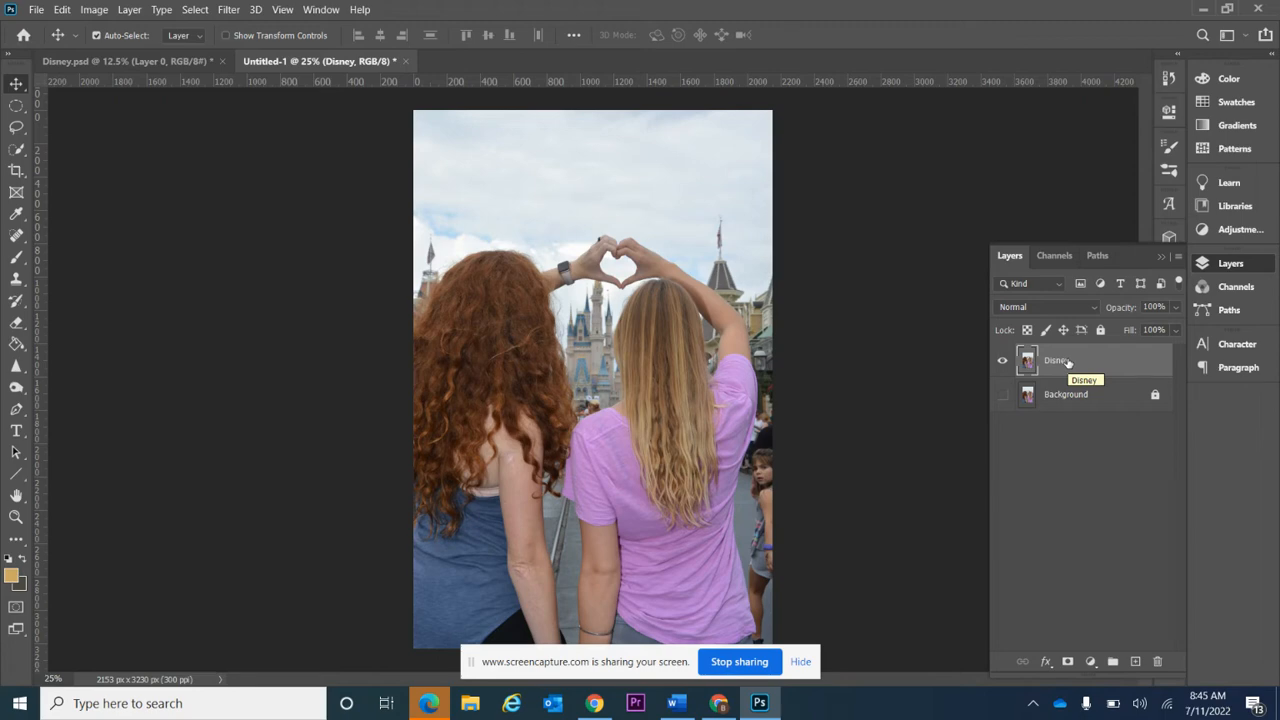
pyautogui.click(18, 237)
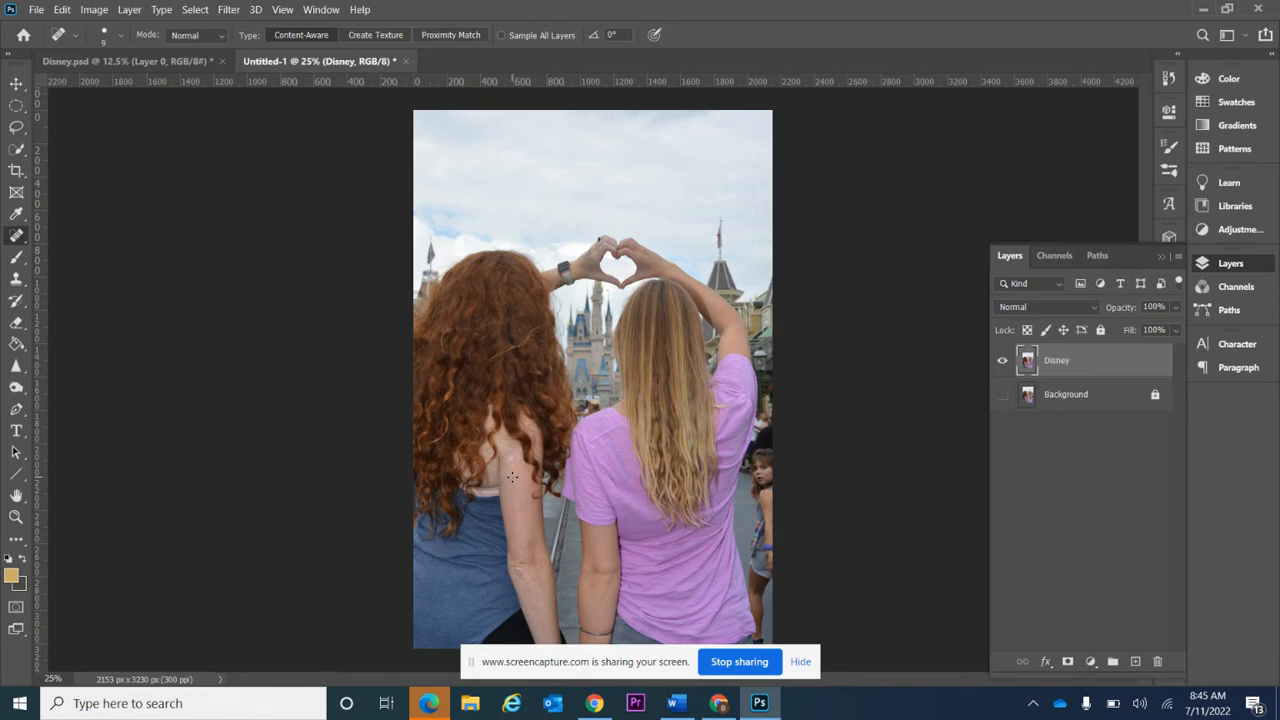
pyautogui.click(122, 36)
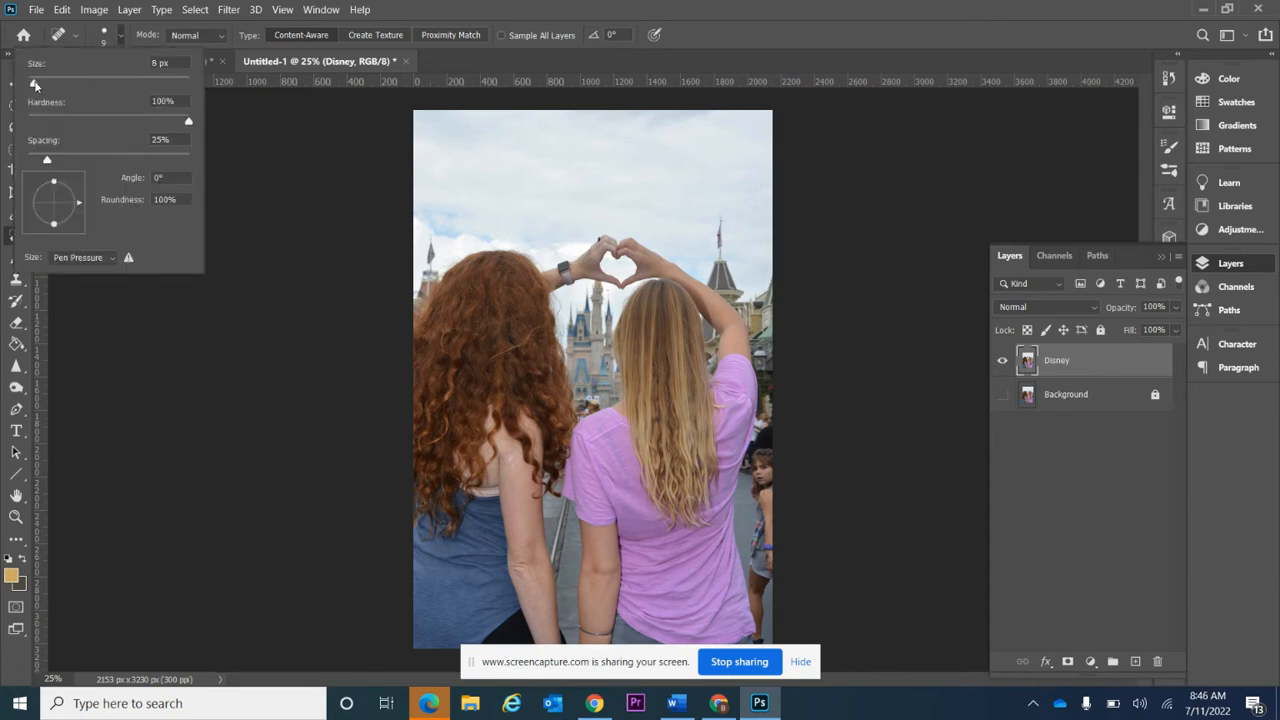
pyautogui.moveTo(35, 84); pyautogui.dragTo(73, 86)
pyautogui.press('Return')
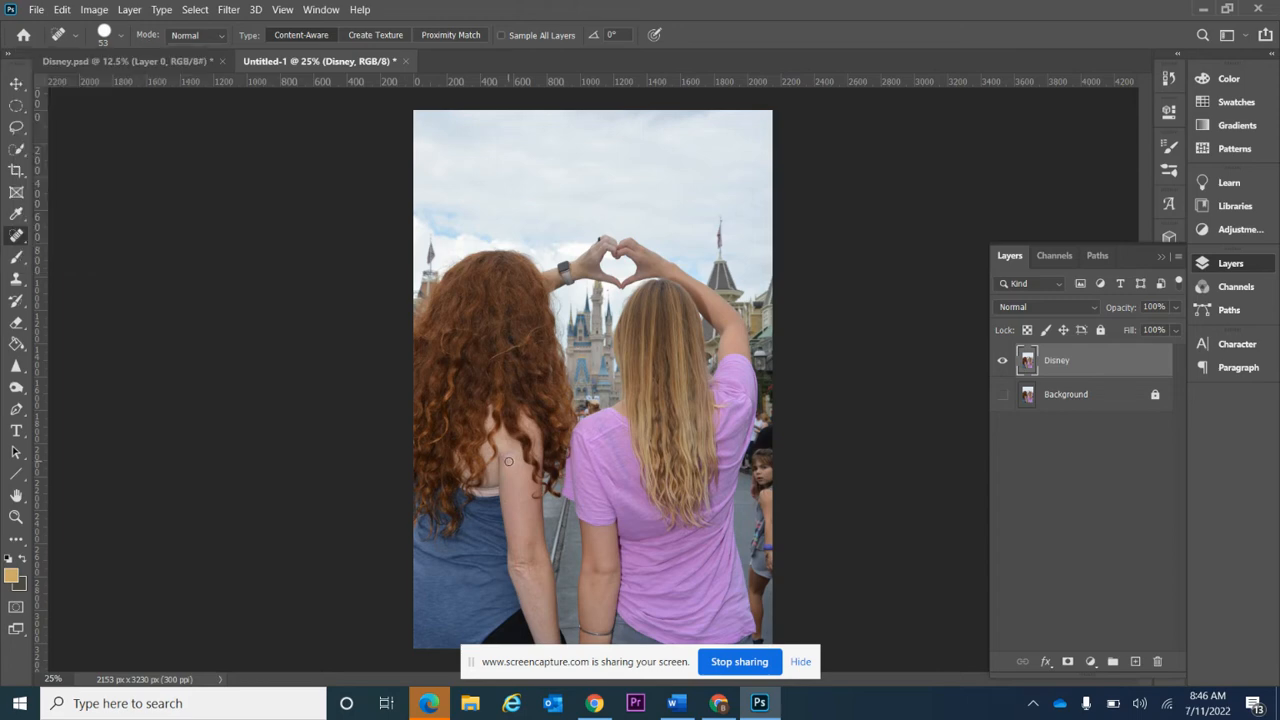
pyautogui.press(']')
pyautogui.press(']')
pyautogui.press(']')
pyautogui.press(']')
pyautogui.press(']')
pyautogui.press(']')
pyautogui.press('[')
pyautogui.press('[')
pyautogui.moveTo(509, 459); pyautogui.dragTo(522, 490)
pyautogui.click(512, 461)
pyautogui.click(513, 453)
# Step: Remove the bracelet from the blonde woman's wrist with the Spot Healing Brush
pyautogui.click(597, 631)
pyautogui.click(600, 634)
pyautogui.click(600, 635)
# Step: Heal the marks on the pink shirt's left shoulder and remove the railing between the two women
pyautogui.click(596, 399)
pyautogui.click(594, 405)
pyautogui.click(582, 399)
pyautogui.click(582, 410)
pyautogui.click(592, 404)
pyautogui.click(584, 399)
pyautogui.click(581, 407)
pyautogui.click(595, 399)
pyautogui.moveTo(612, 409); pyautogui.dragTo(599, 399)
pyautogui.click(575, 407)
pyautogui.moveTo(565, 504)
pyautogui.mouseDown()
pyautogui.moveTo(559, 543)
pyautogui.moveTo(564, 520)
pyautogui.moveTo(564, 573)
pyautogui.mouseUp()
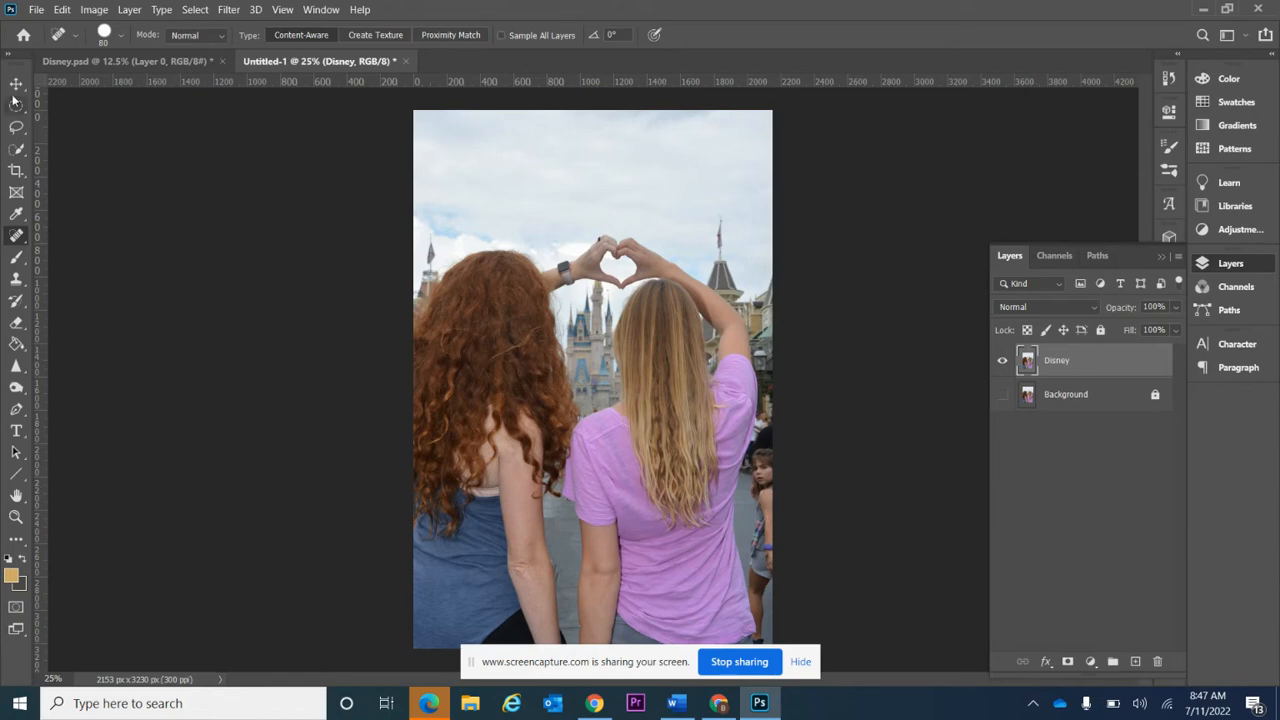
# Step: Crop a narrow strip off the photo's right side to about 2089 px wide, keeping the W x H x Resolution setting
pyautogui.click(16, 170)
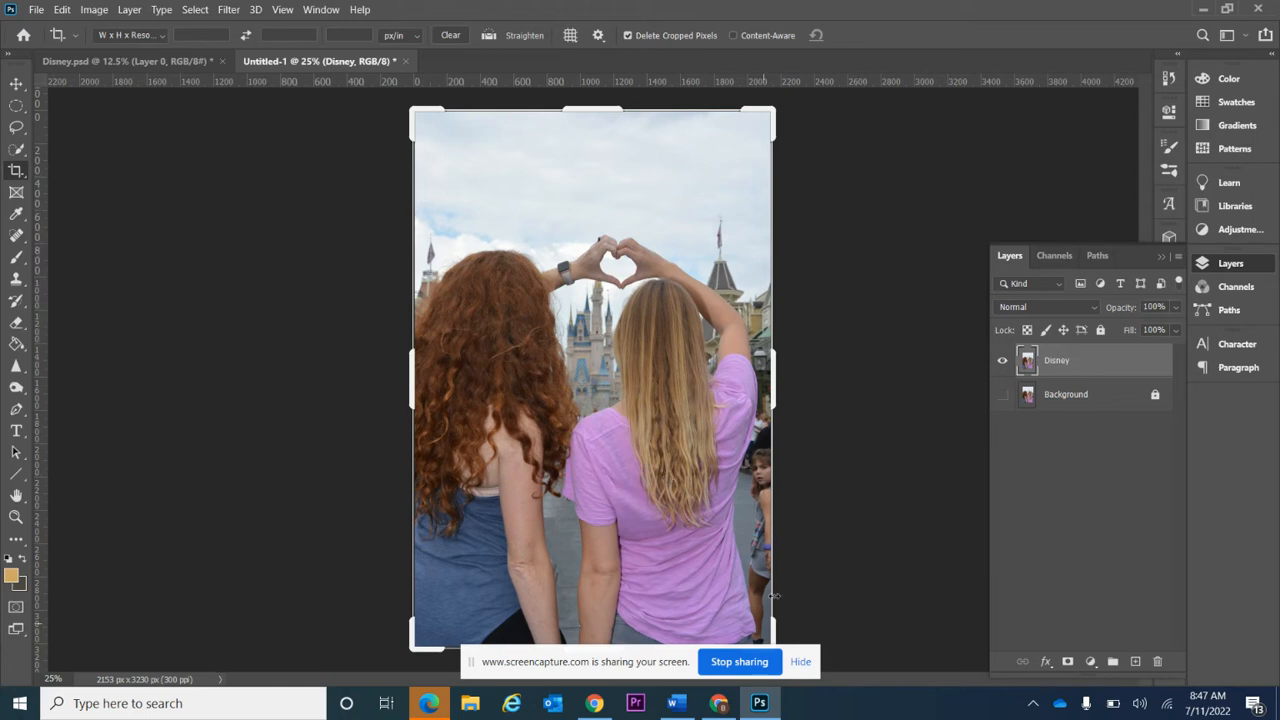
pyautogui.click(774, 398)
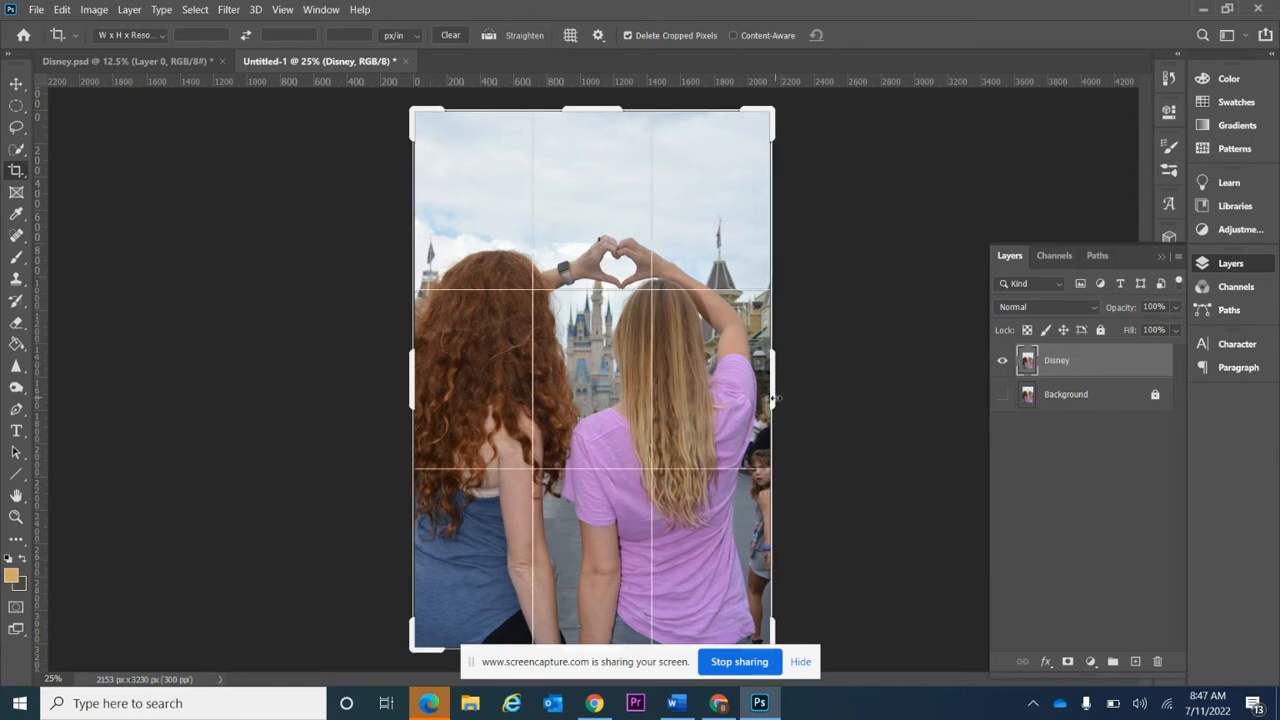
pyautogui.moveTo(775, 398); pyautogui.dragTo(768, 398)
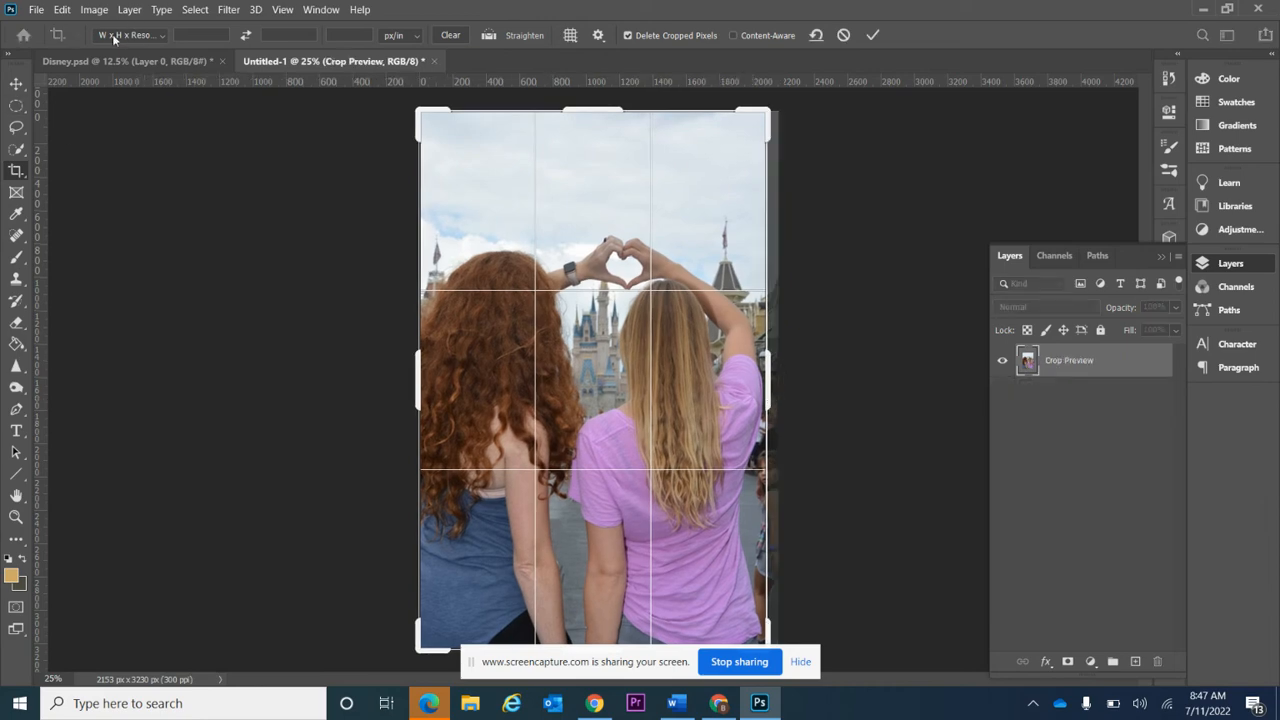
pyautogui.click(146, 37)
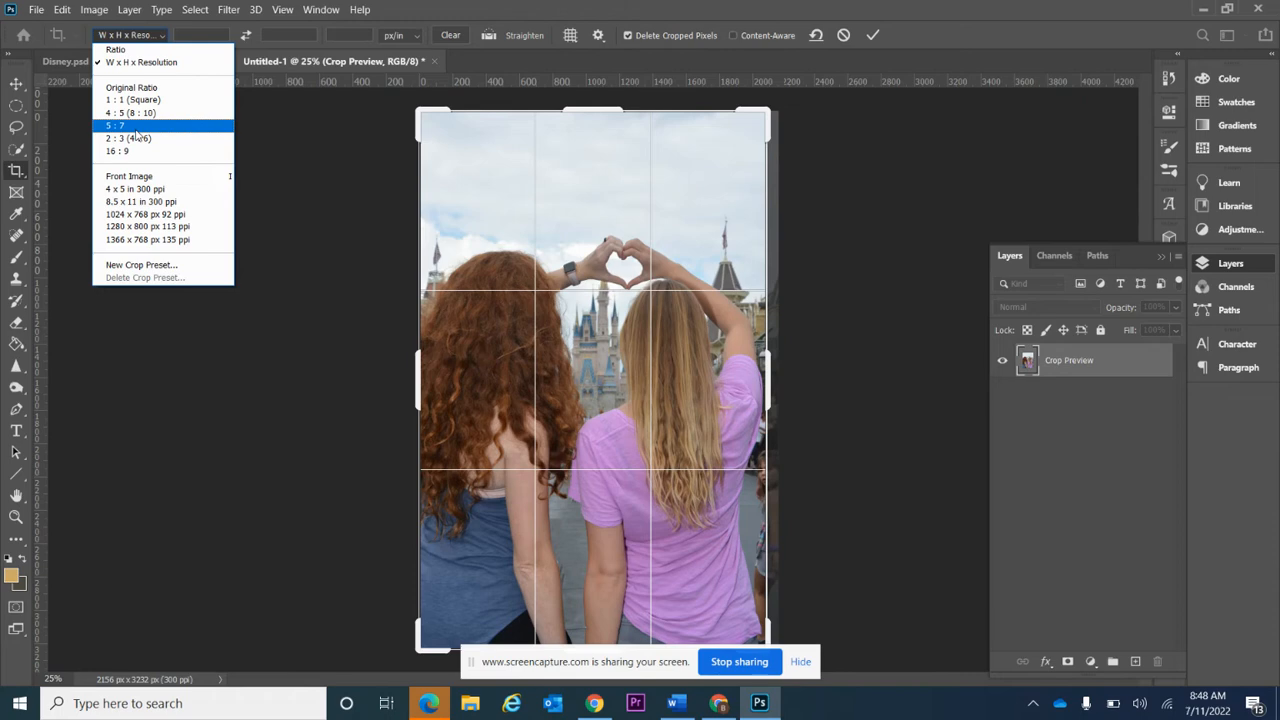
pyautogui.click(153, 63)
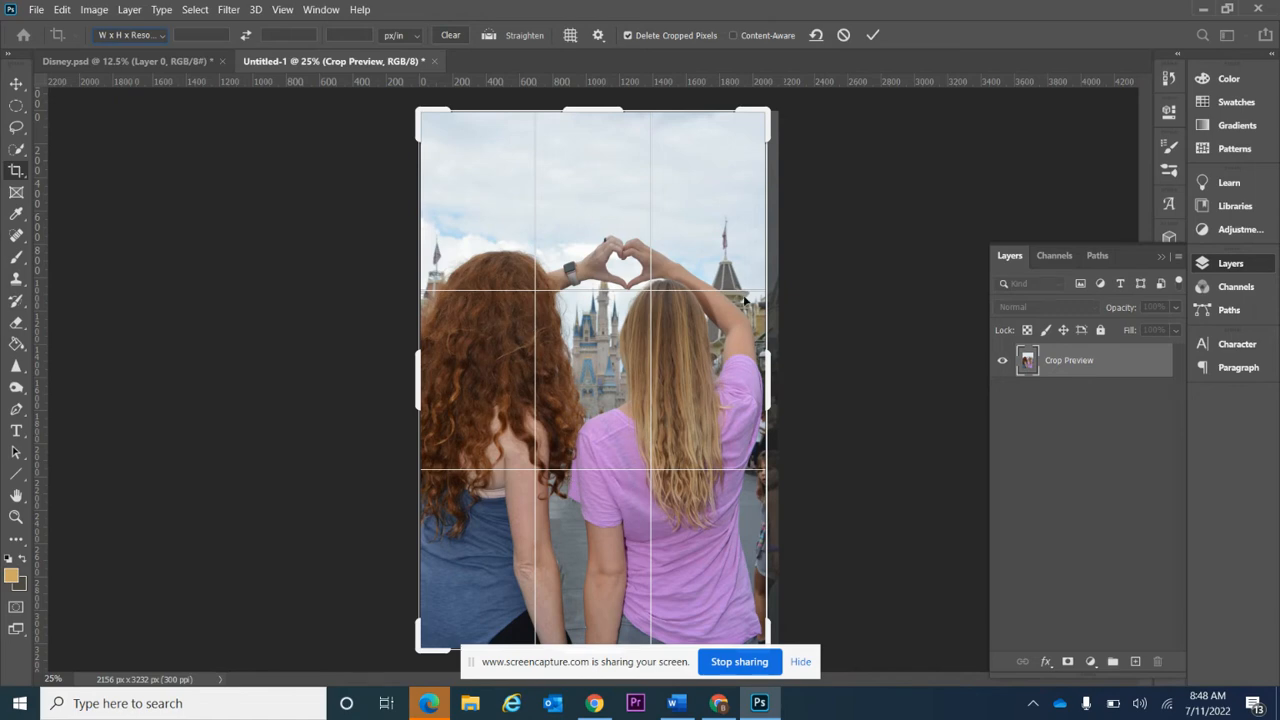
pyautogui.click(570, 36)
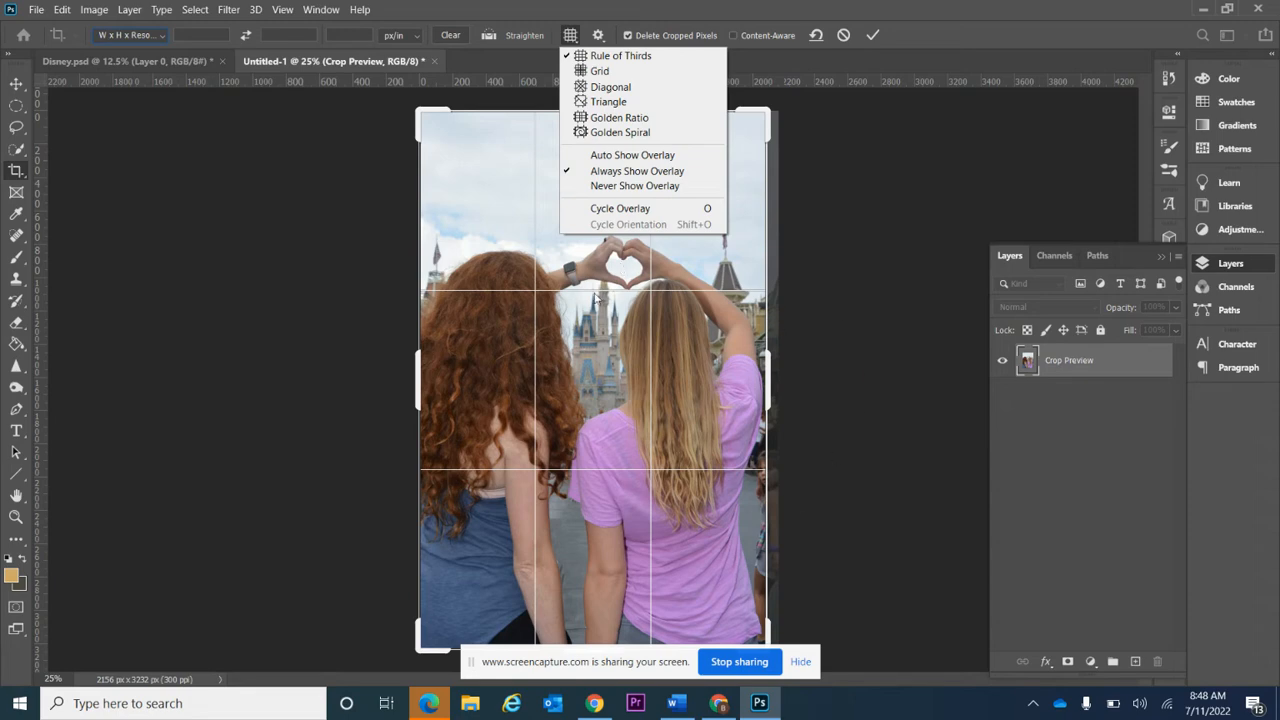
pyautogui.click(875, 37)
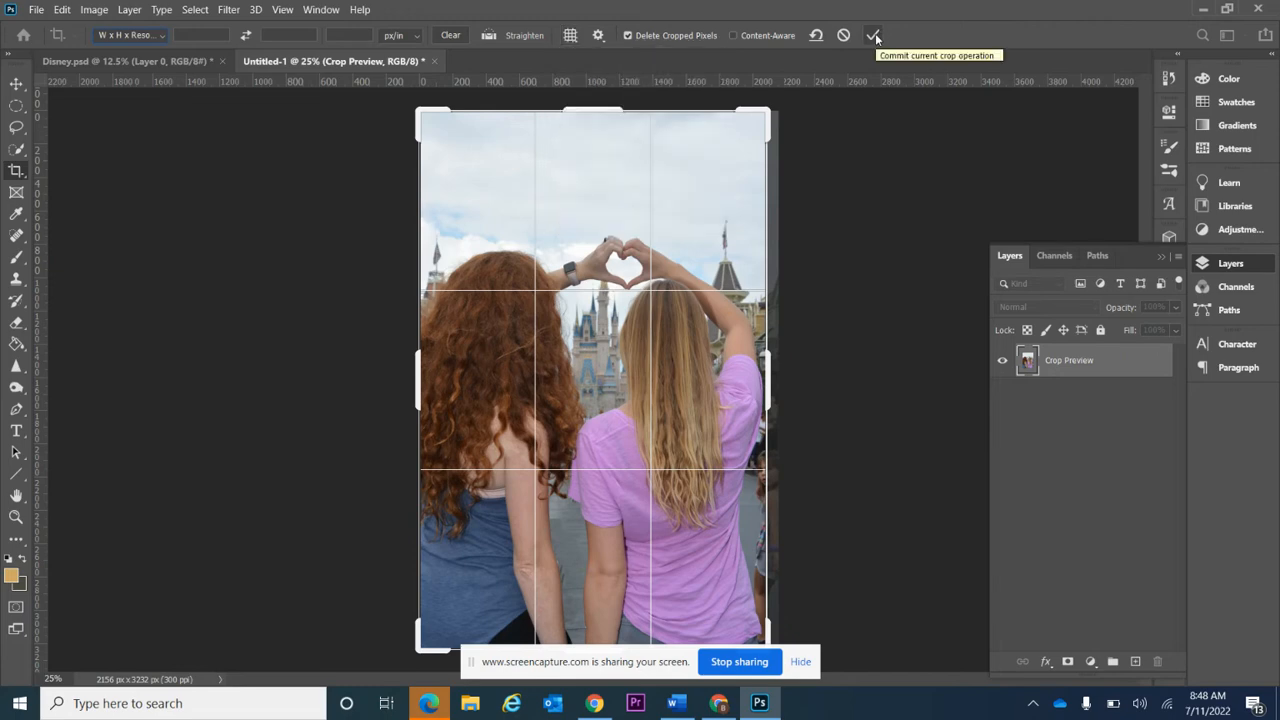
pyautogui.click(875, 37)
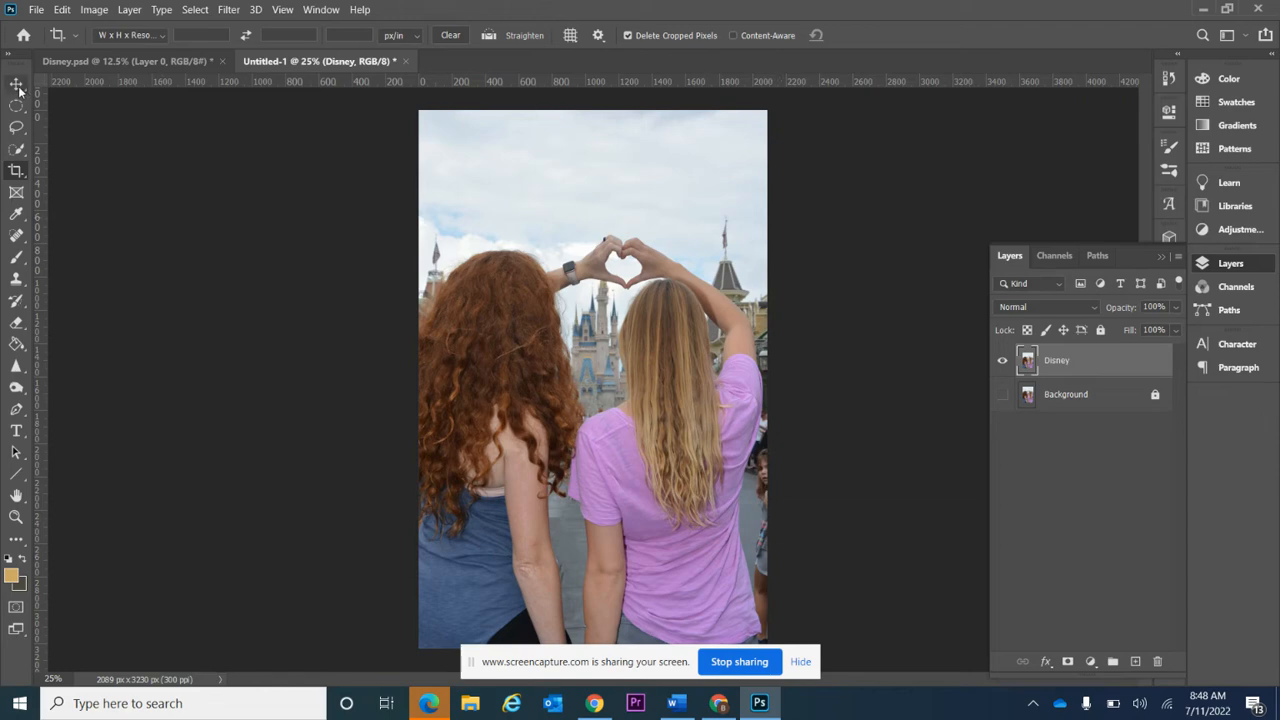
# Step: Select the girl at the photo's right edge with Quick Selection, subtracting the surrounding pavement from the selection
pyautogui.click(17, 149)
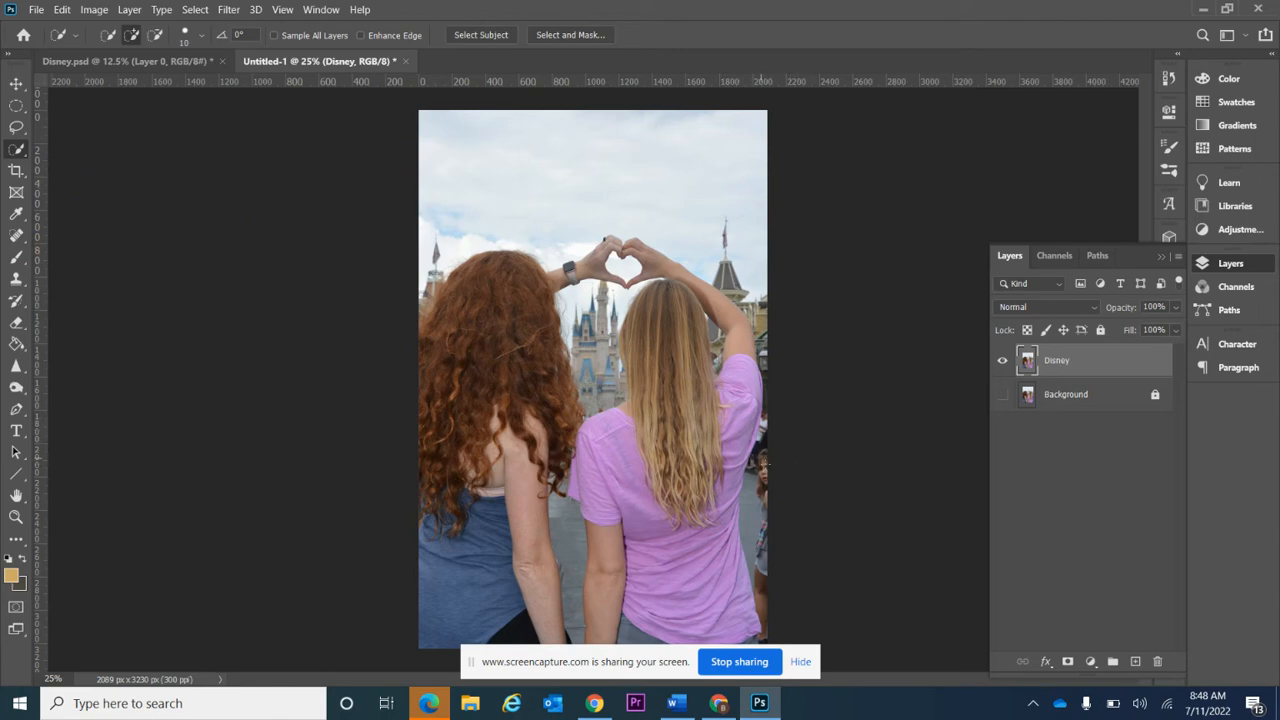
pyautogui.moveTo(765, 460); pyautogui.dragTo(752, 640)
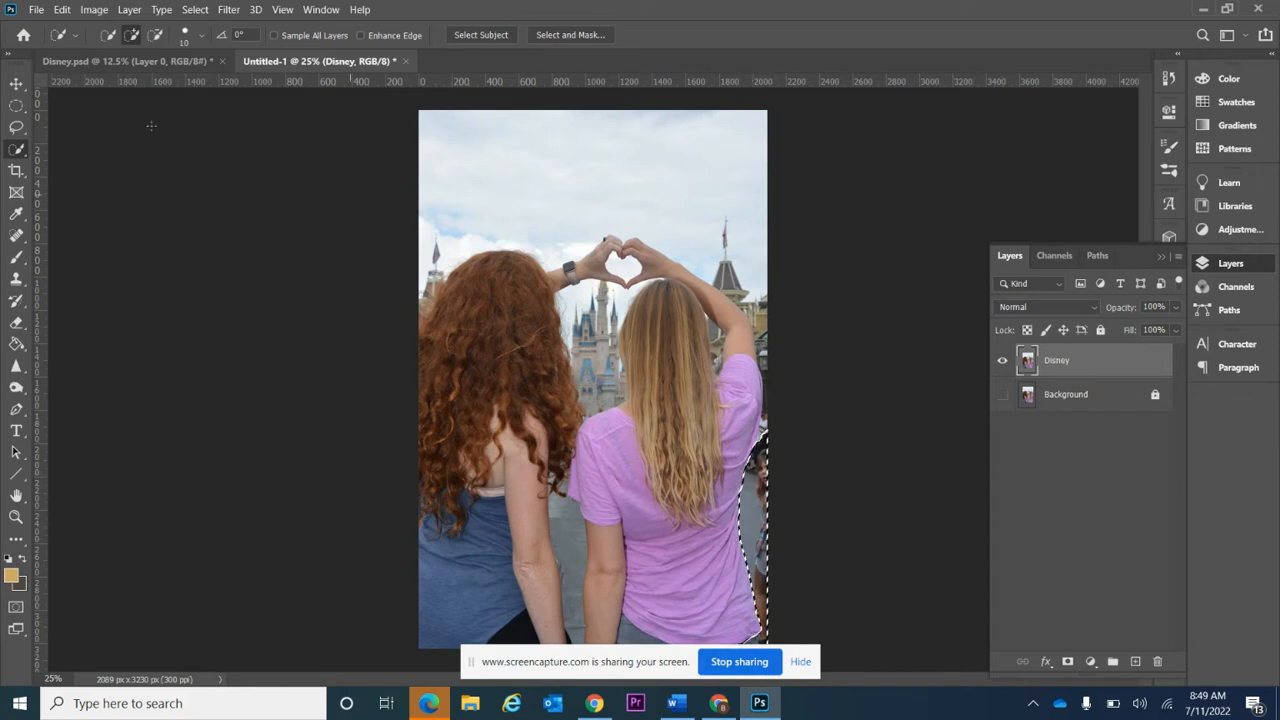
pyautogui.click(155, 36)
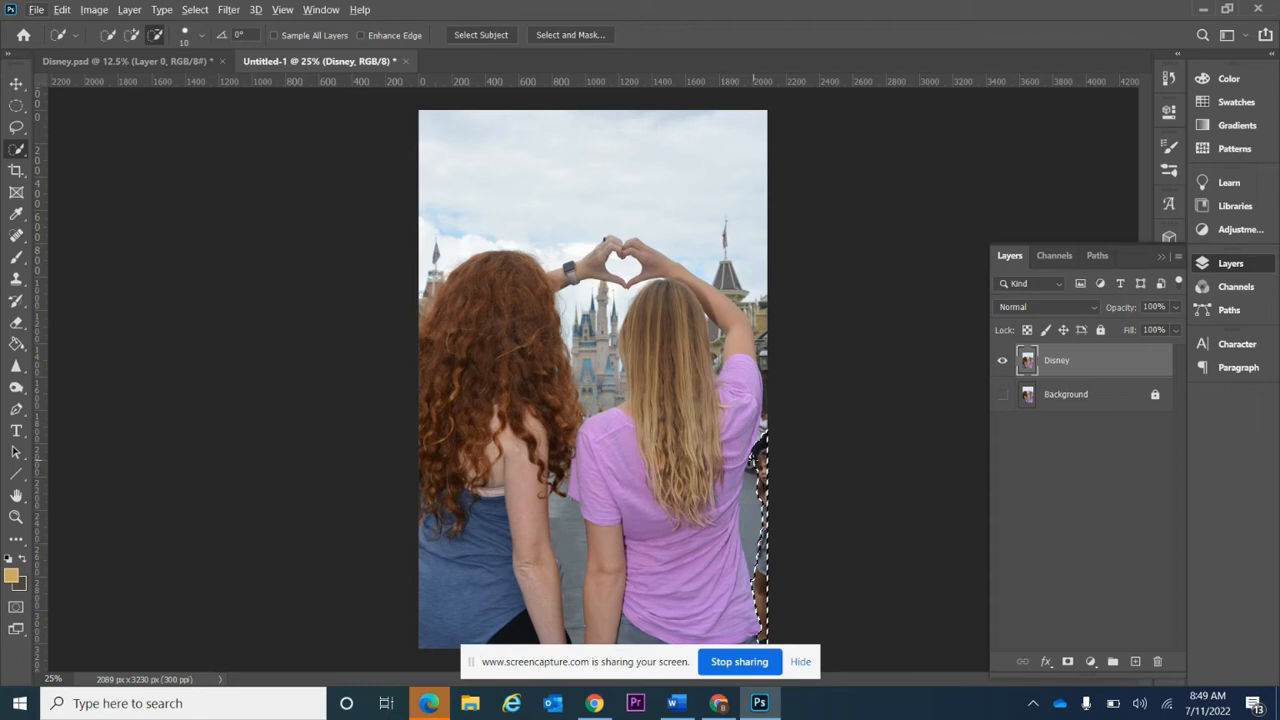
# Step: Replace the selected girl with a Content-Aware fill in Normal mode at 100% opacity and deselect
pyautogui.rightClick(761, 161)
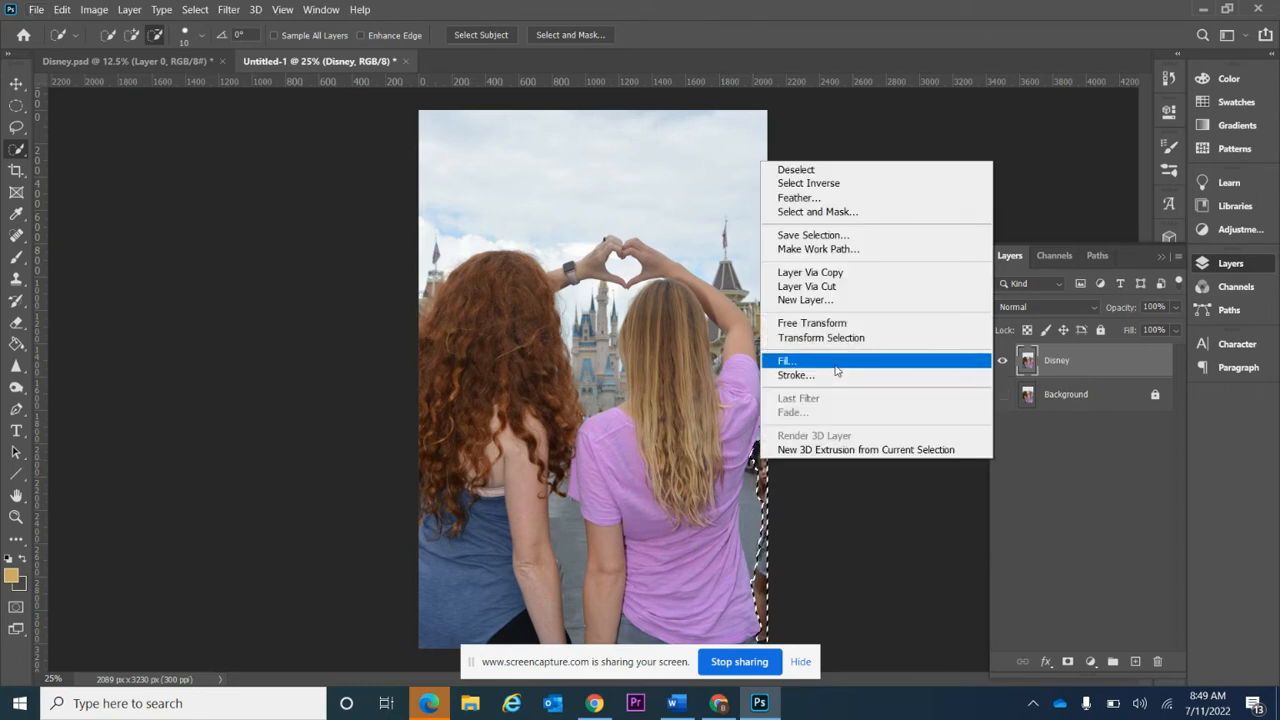
pyautogui.click(836, 370)
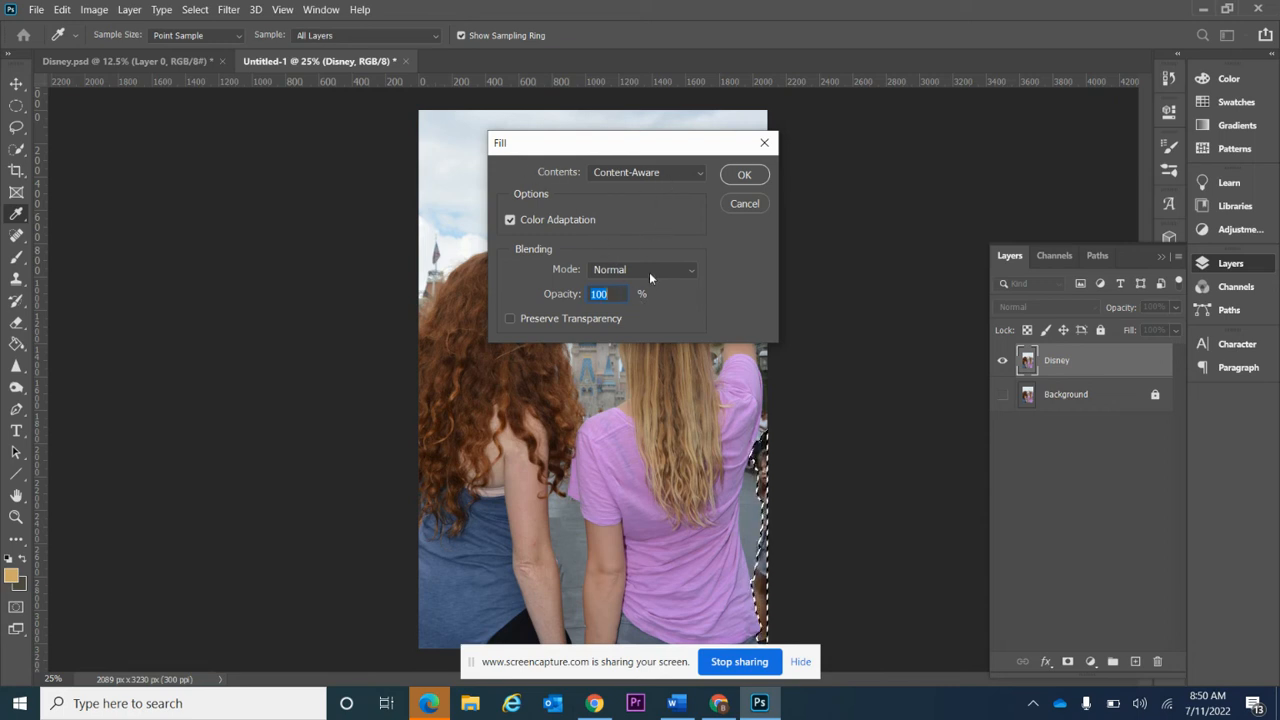
pyautogui.click(744, 176)
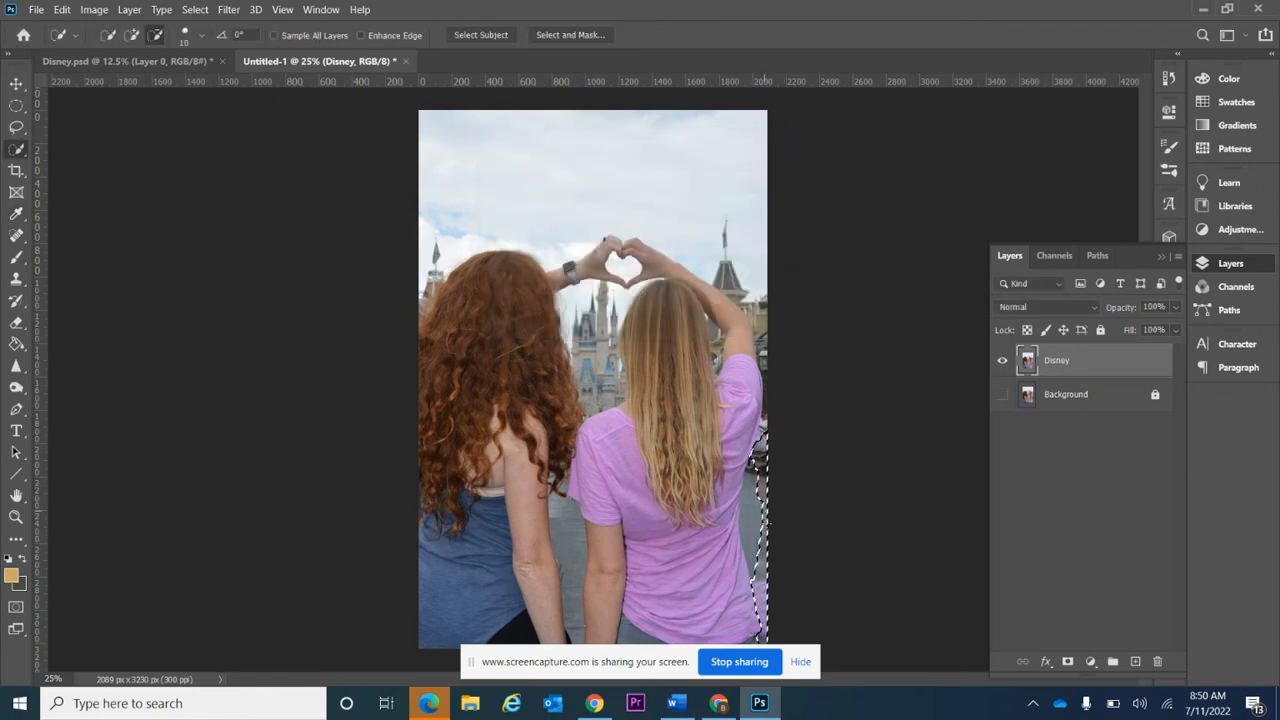
pyautogui.hotkey('ctrl', 'd')
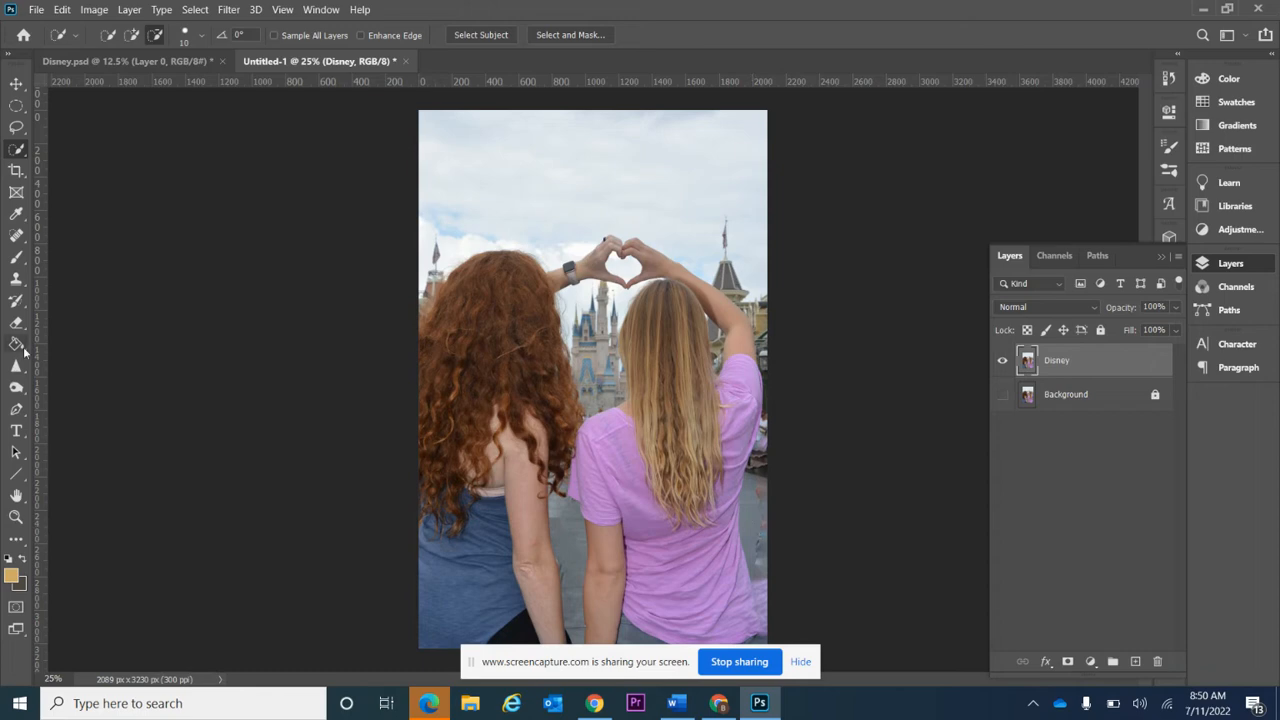
# Step: Heal the leftover spots on the pavement beside the pink shirt with the Spot Healing Brush
pyautogui.click(17, 237)
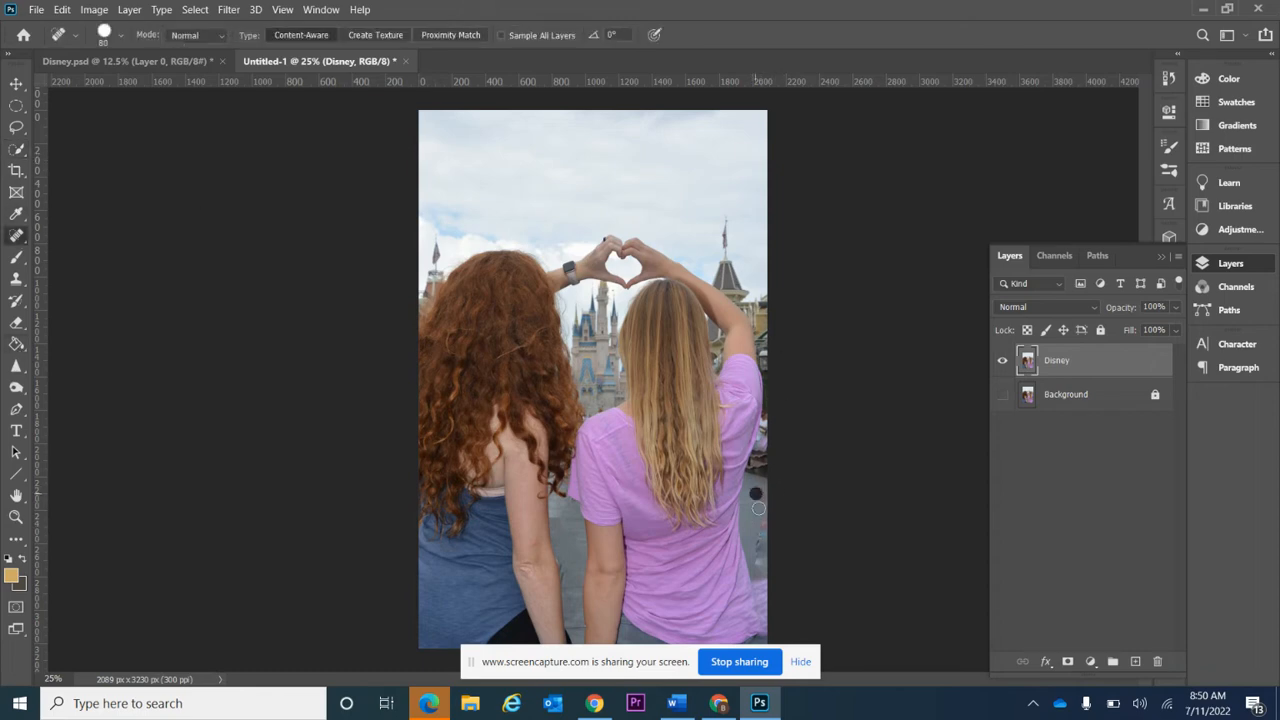
pyautogui.click(758, 550)
pyautogui.click(760, 563)
pyautogui.click(762, 535)
pyautogui.click(763, 503)
pyautogui.click(754, 610)
# Step: Clean up the lower right edge of the pink shirt with the Clone Stamp tool
pyautogui.click(17, 281)
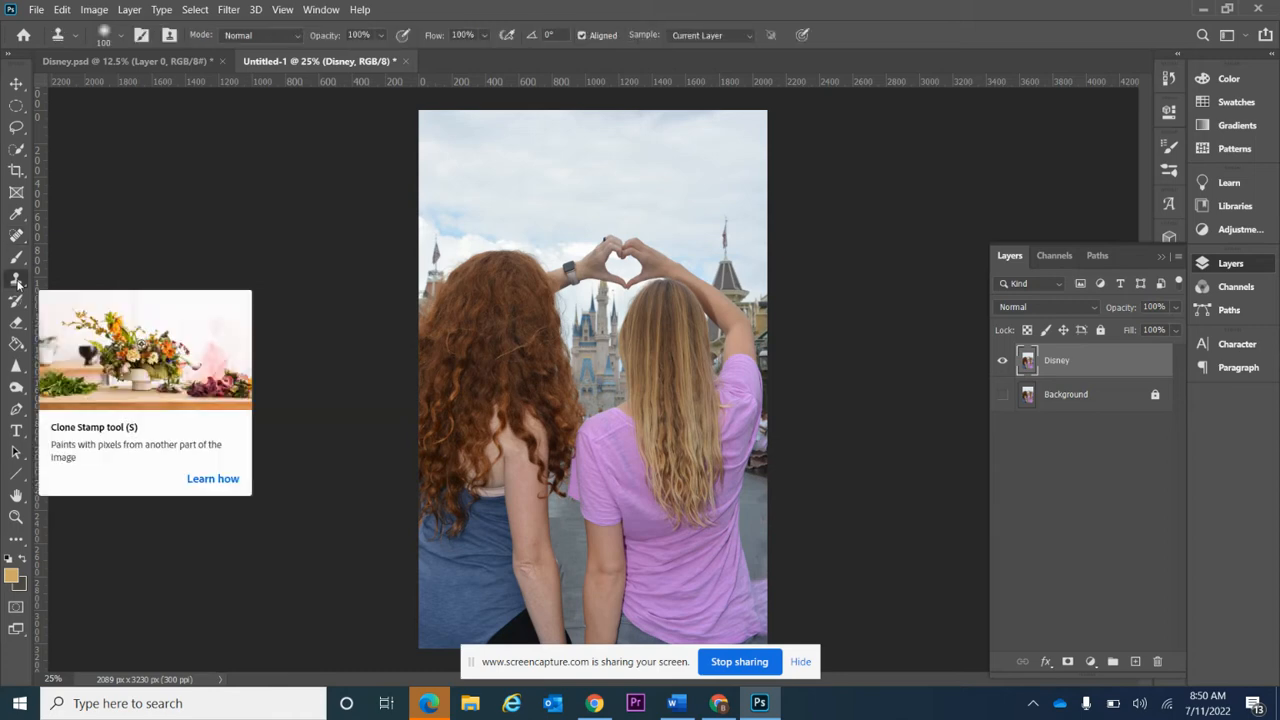
pyautogui.click(729, 505)
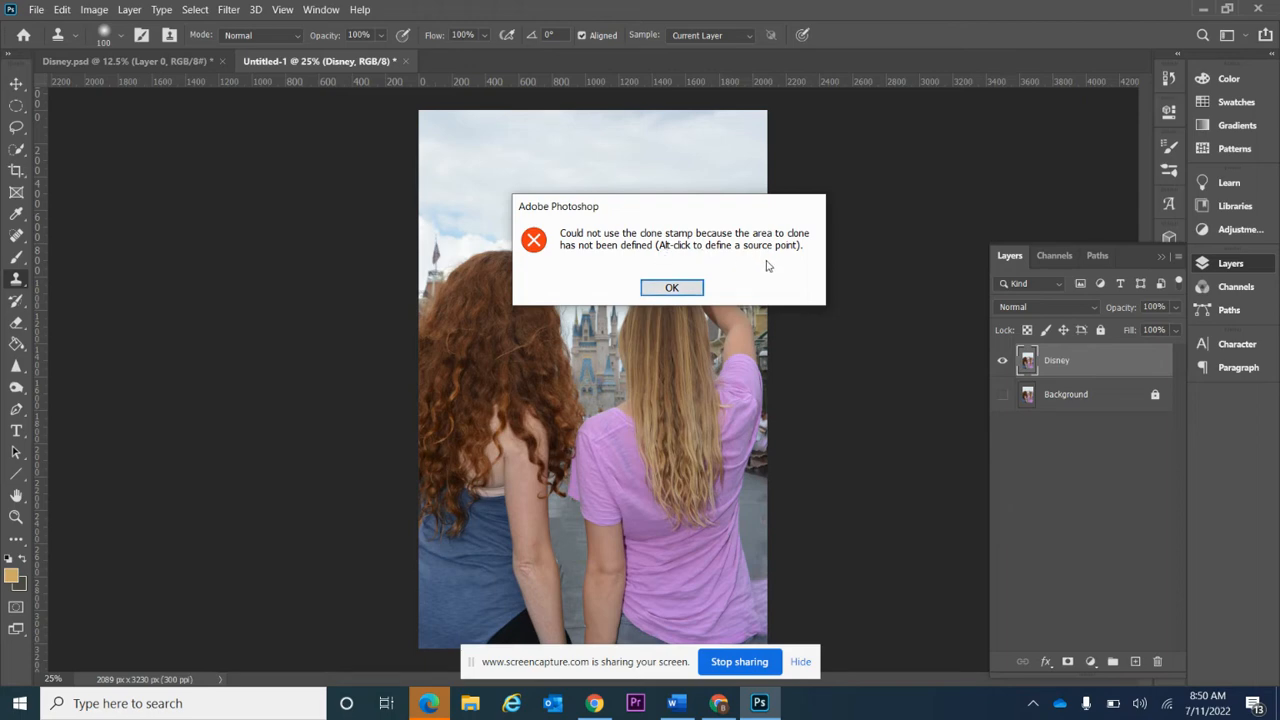
pyautogui.click(690, 287)
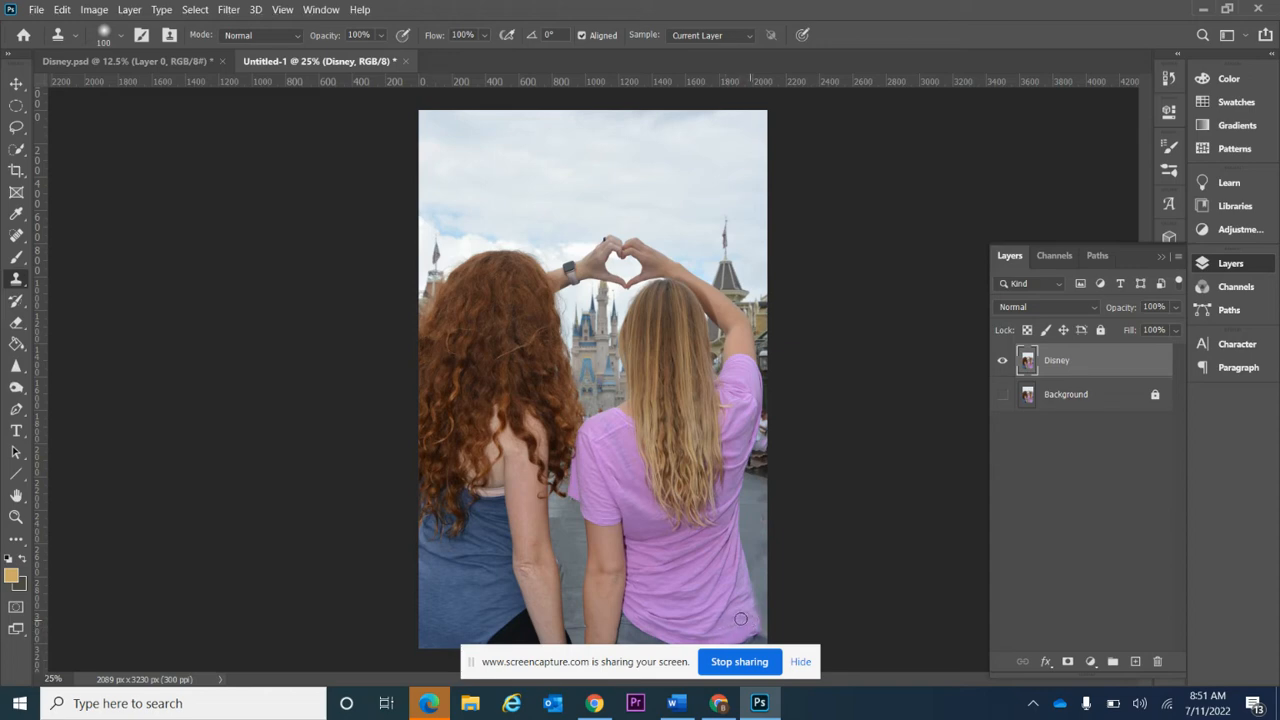
pyautogui.moveTo(737, 617); pyautogui.dragTo(751, 610)
# Step: Clone lighter strands down the middle of the blonde woman's hair using a 40 px Clone Stamp brush
pyautogui.click(16, 516)
pyautogui.click(669, 343)
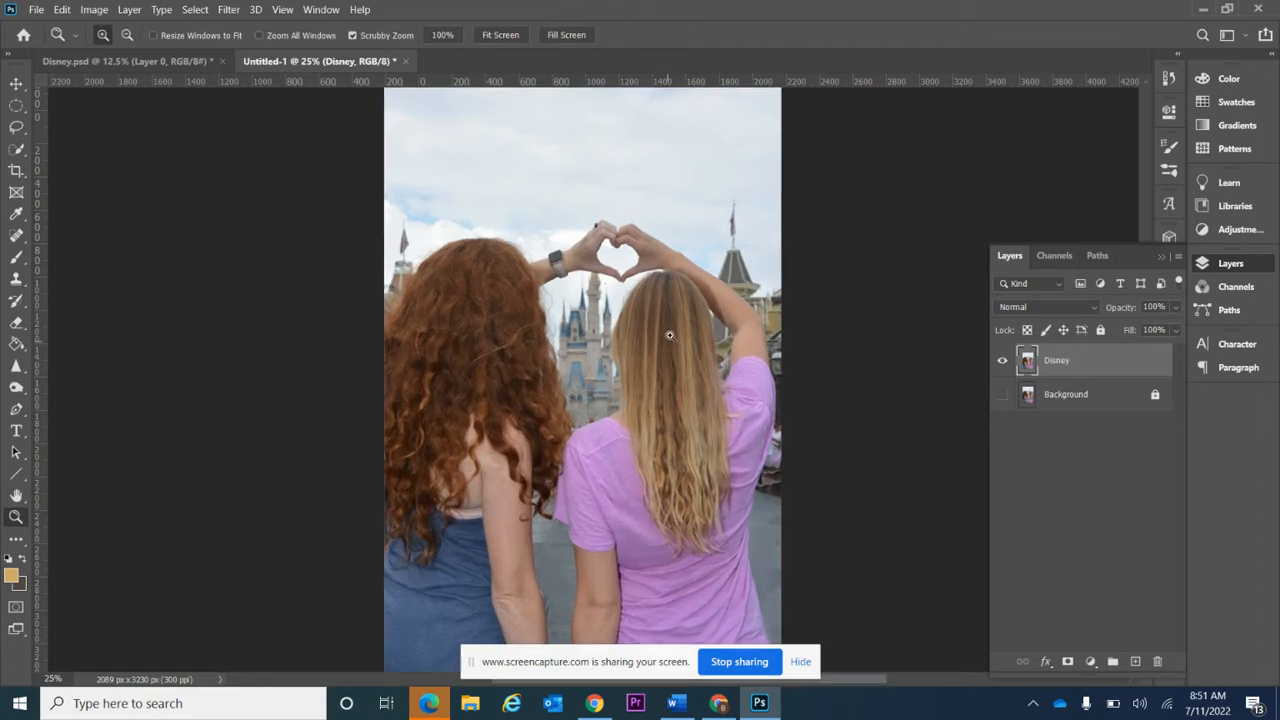
pyautogui.click(684, 295)
pyautogui.scroll(-1, 743, 372)
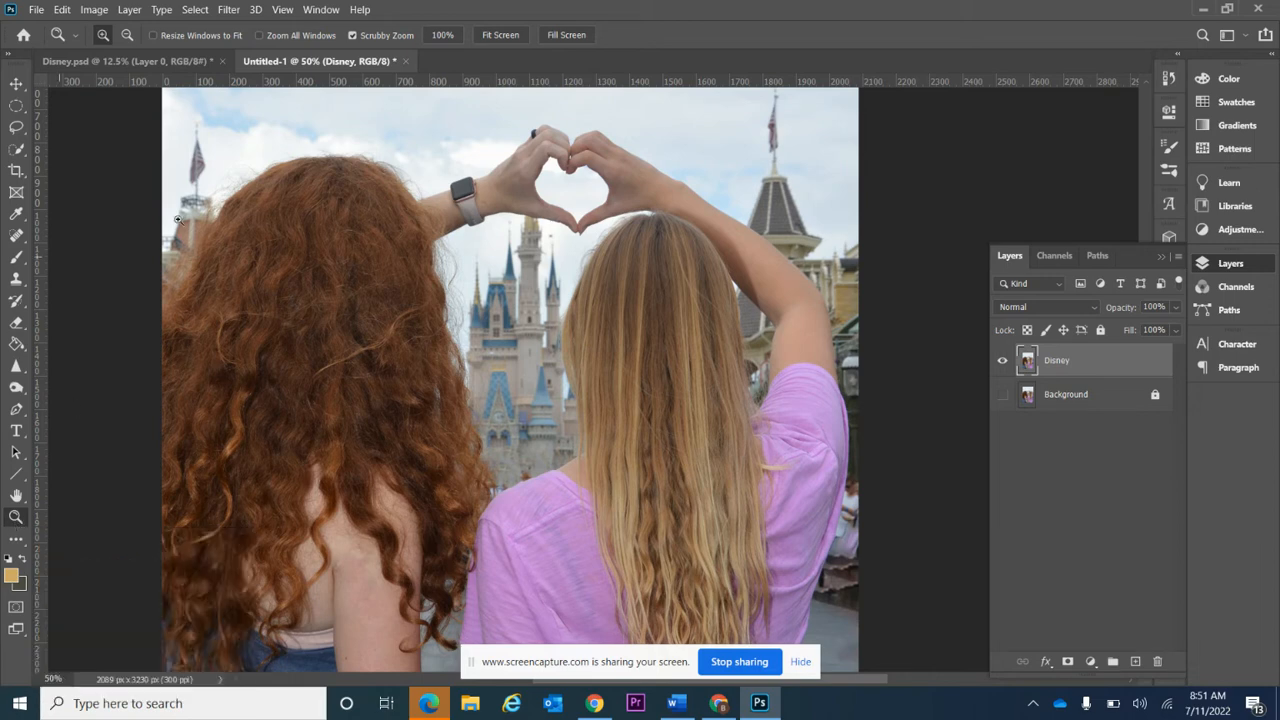
pyautogui.click(16, 278)
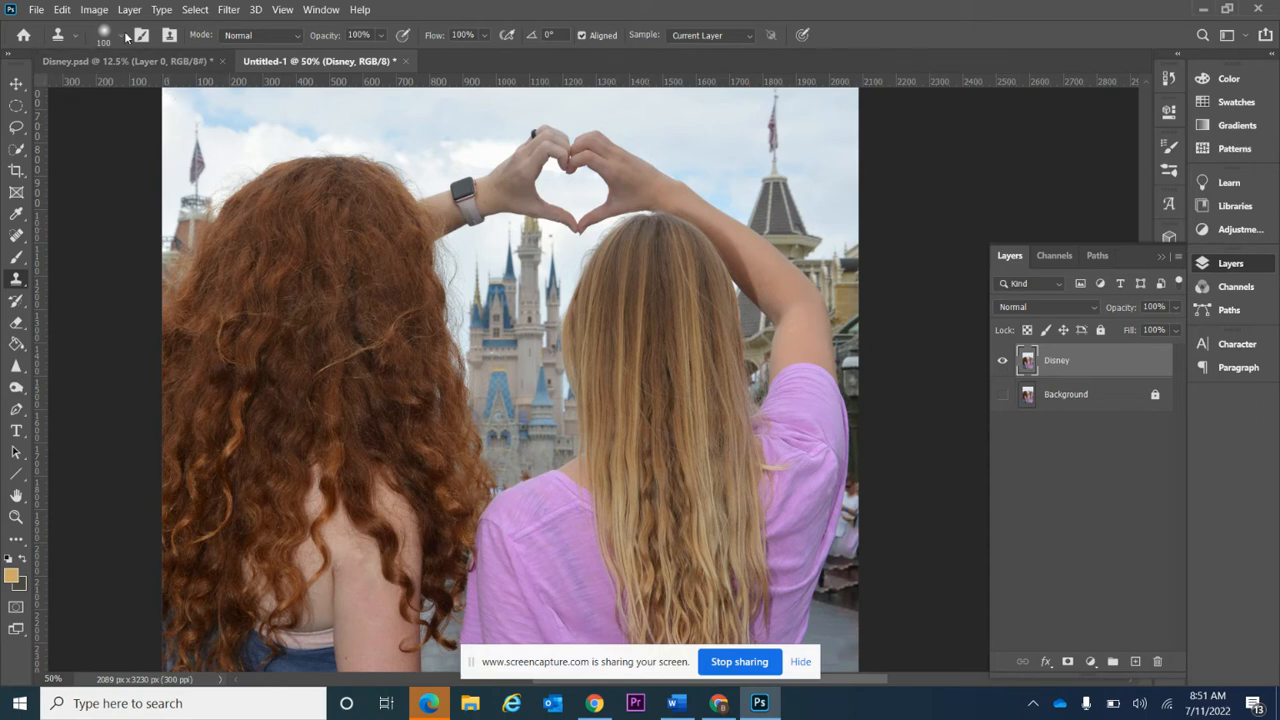
pyautogui.press('[')
pyautogui.press('[')
pyautogui.press('[')
pyautogui.press('[')
pyautogui.press('[')
pyautogui.press('[')
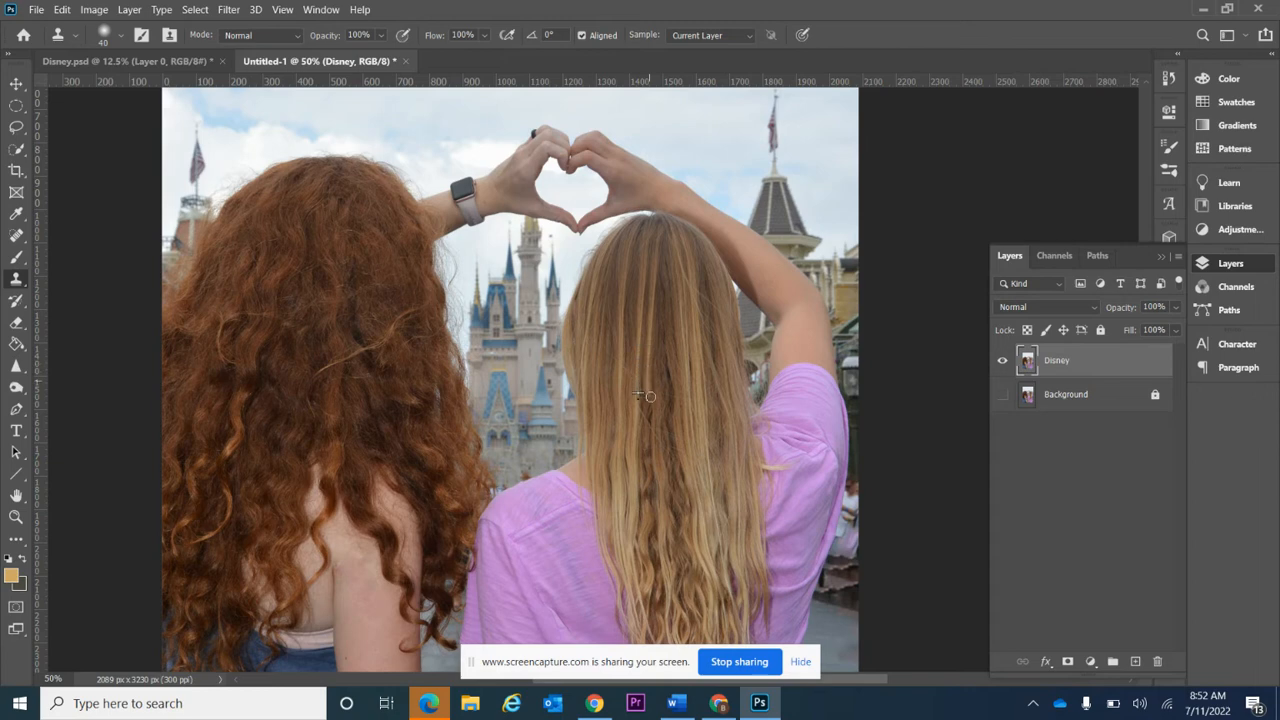
pyautogui.moveTo(650, 397); pyautogui.dragTo(655, 527)
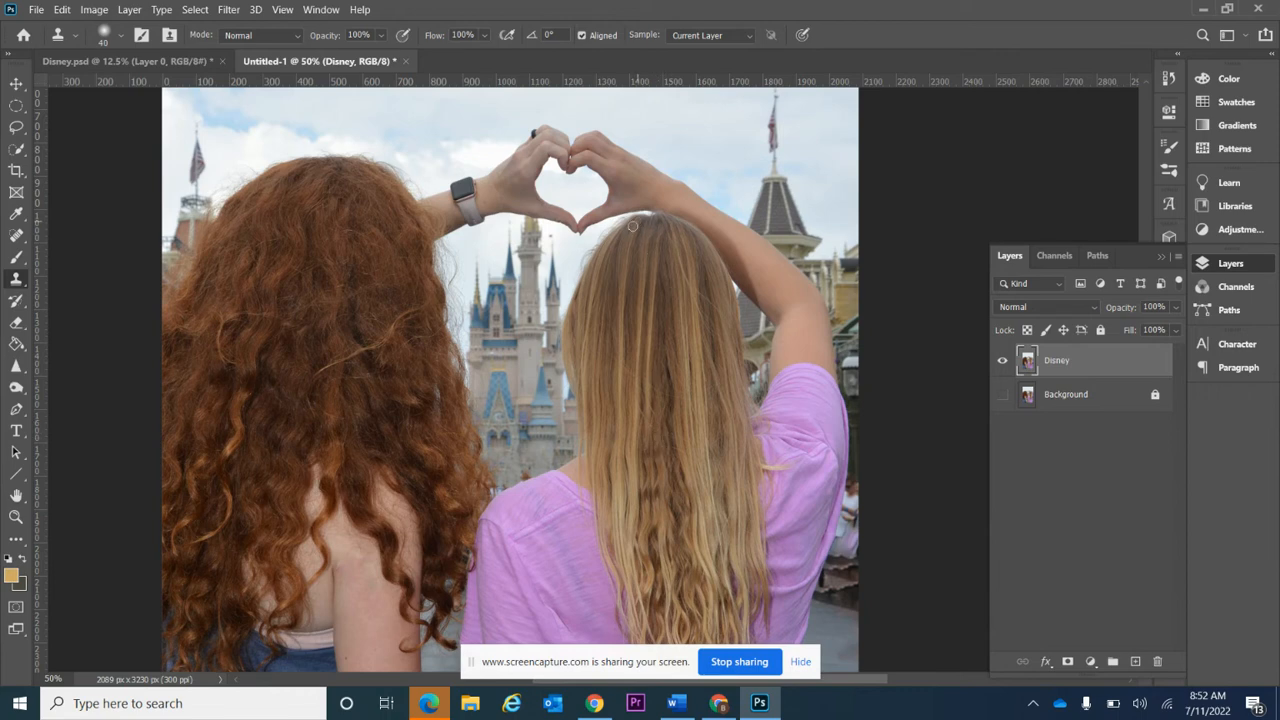
# Step: Clone lighter strands from the crown down the left side of the blonde woman's hair
pyautogui.moveTo(623, 231)
pyautogui.mouseDown()
pyautogui.moveTo(603, 349)
pyautogui.moveTo(618, 531)
pyautogui.mouseUp()
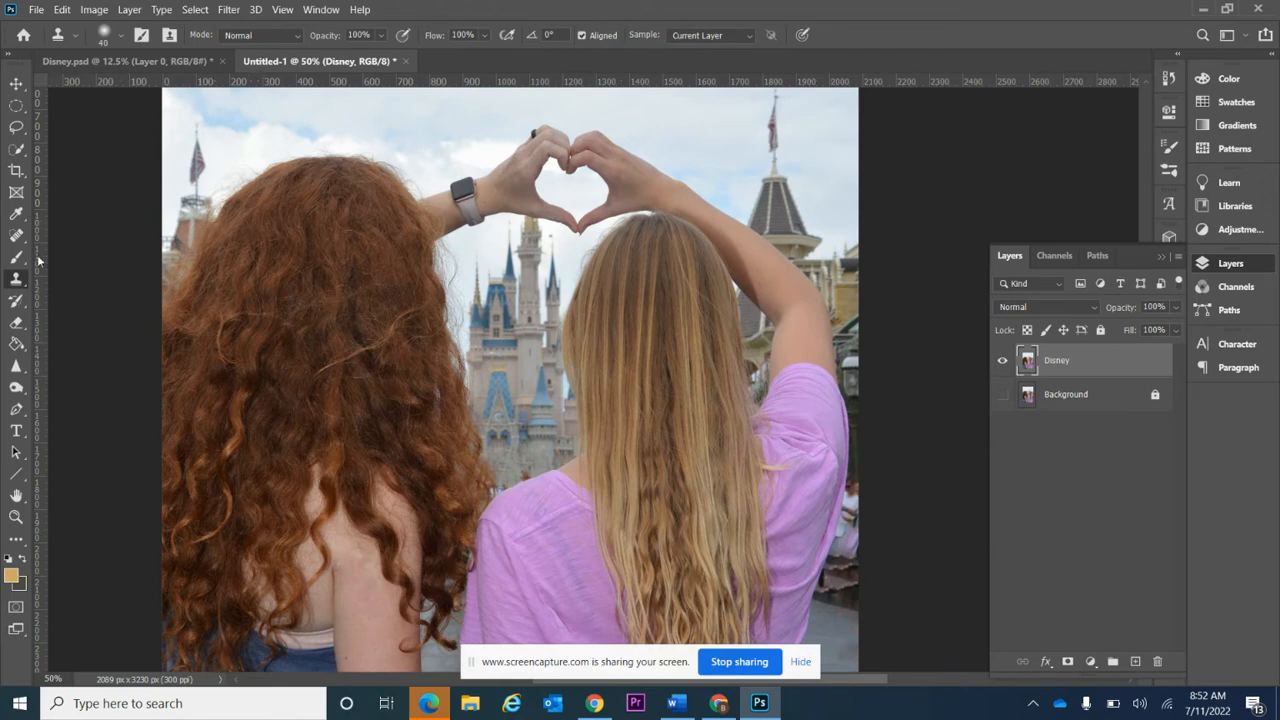
# Step: Darken the red-haired woman's curls using the Burn tool with a 200 px brush, Midtones range and 50% exposure
pyautogui.click(18, 394)
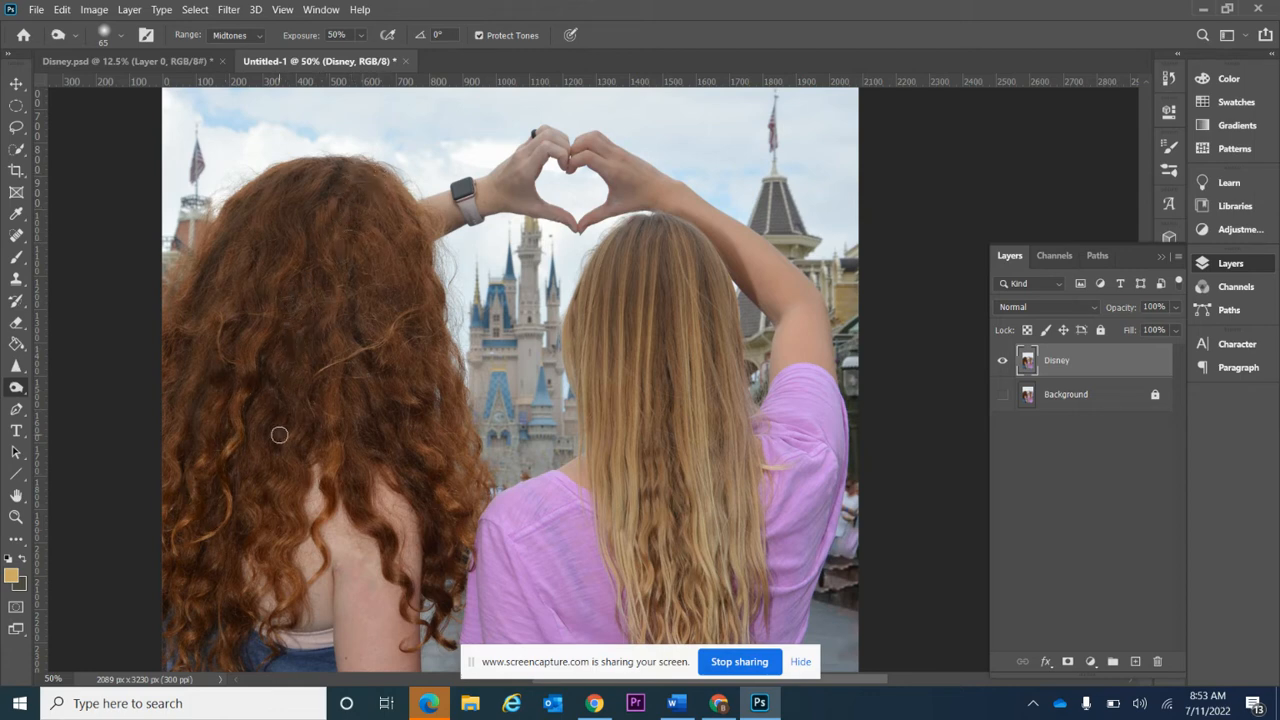
pyautogui.press(']')
pyautogui.press(']')
pyautogui.press(']')
pyautogui.press(']')
pyautogui.press(']')
pyautogui.press(']')
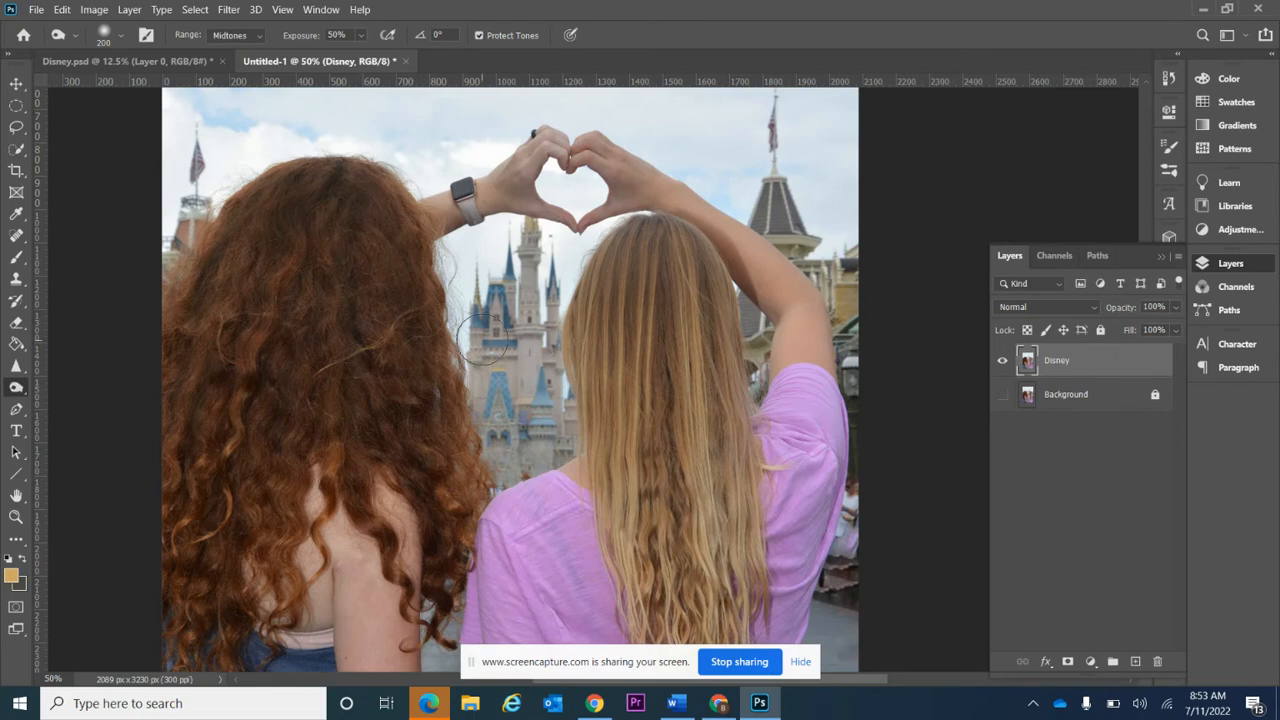
# Step: Duplicate the Disney layer, rename the copy "Disney arms", and make the original Disney layer active
pyautogui.doubleClick(16, 497)
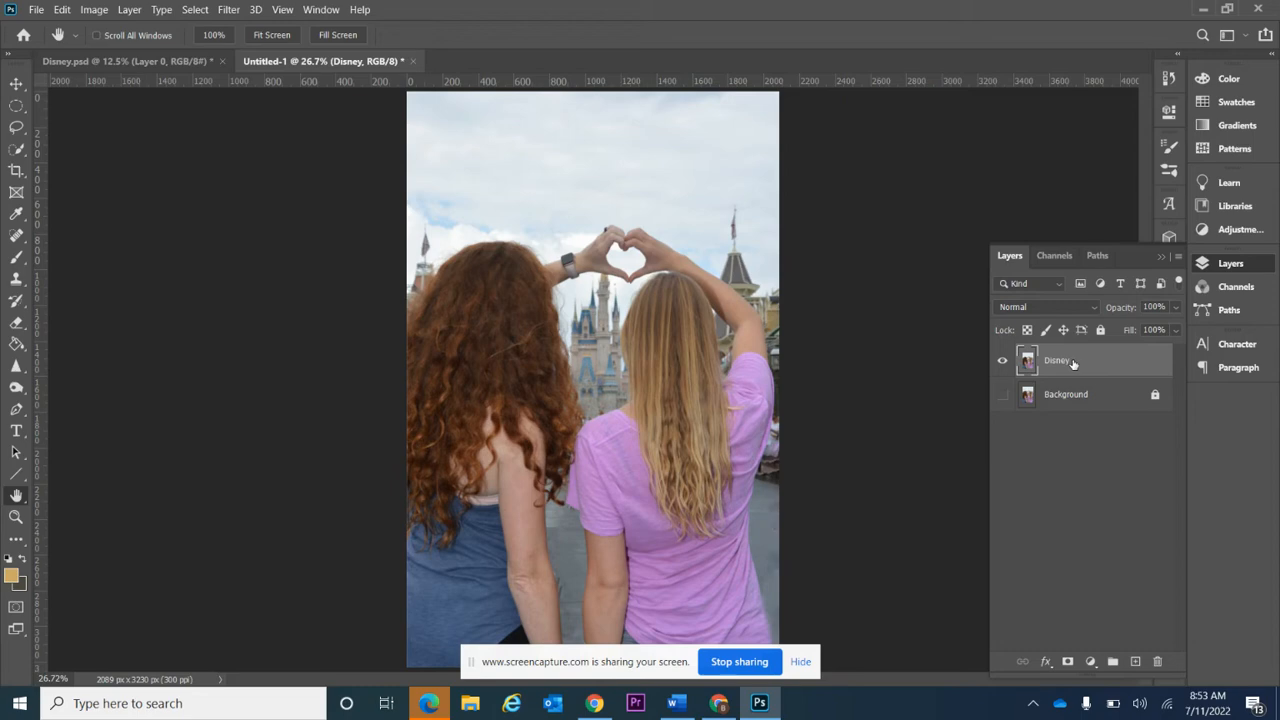
pyautogui.moveTo(1073, 363); pyautogui.dragTo(1136, 663)
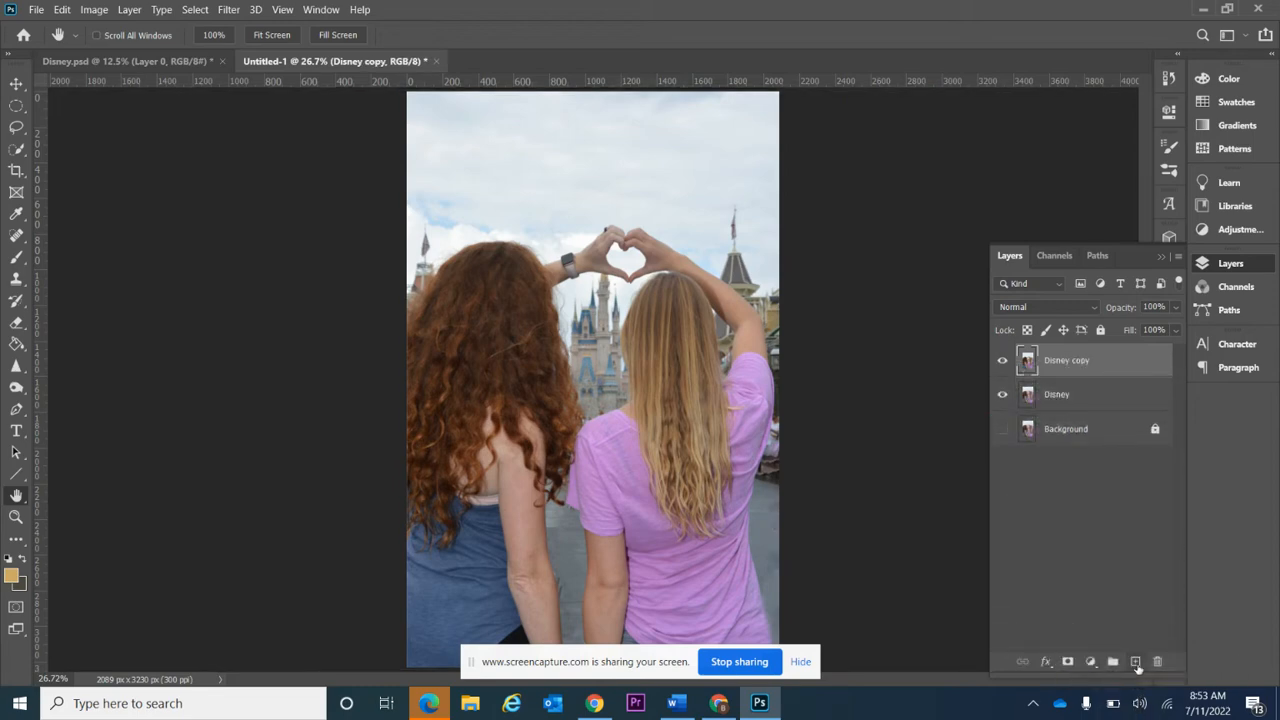
pyautogui.click(1098, 391)
pyautogui.doubleClick(1082, 362)
pyautogui.write('Disney')
pyautogui.click(1090, 394)
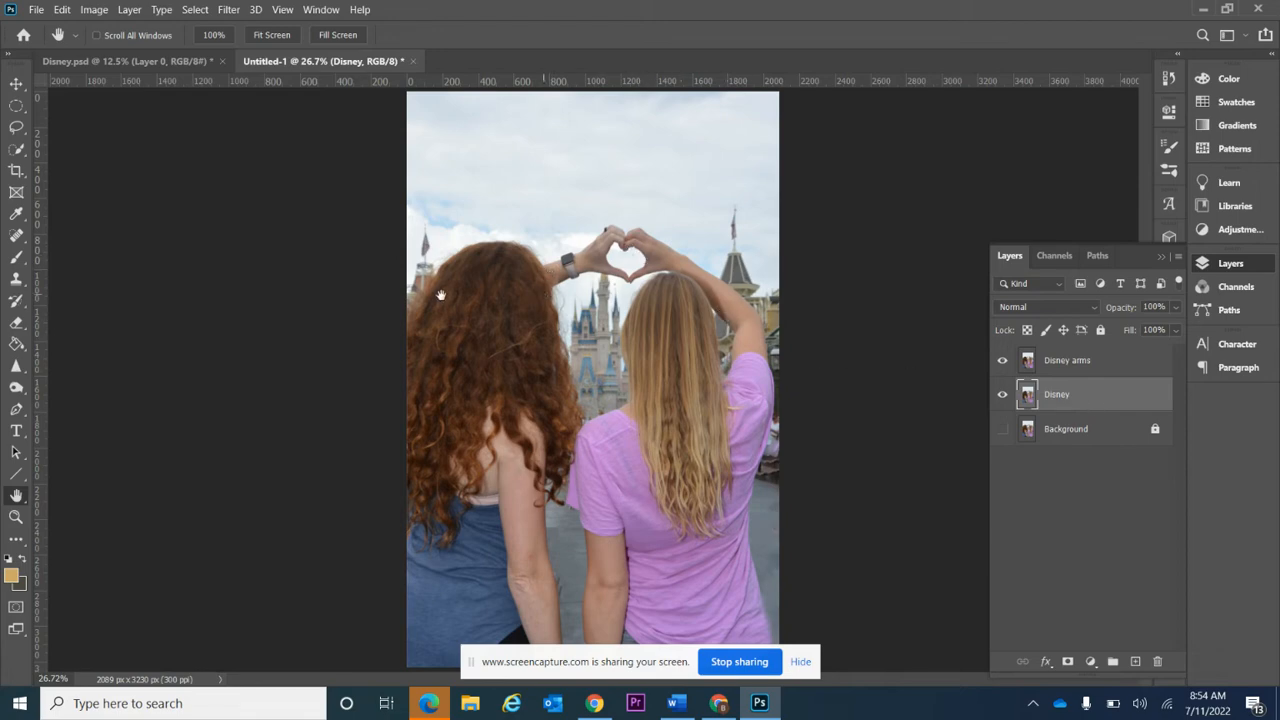
# Step: Quick-select both women's raised arms and heart-shaped hands with a size 10 brush, leaving out the background buildings
pyautogui.click(17, 149)
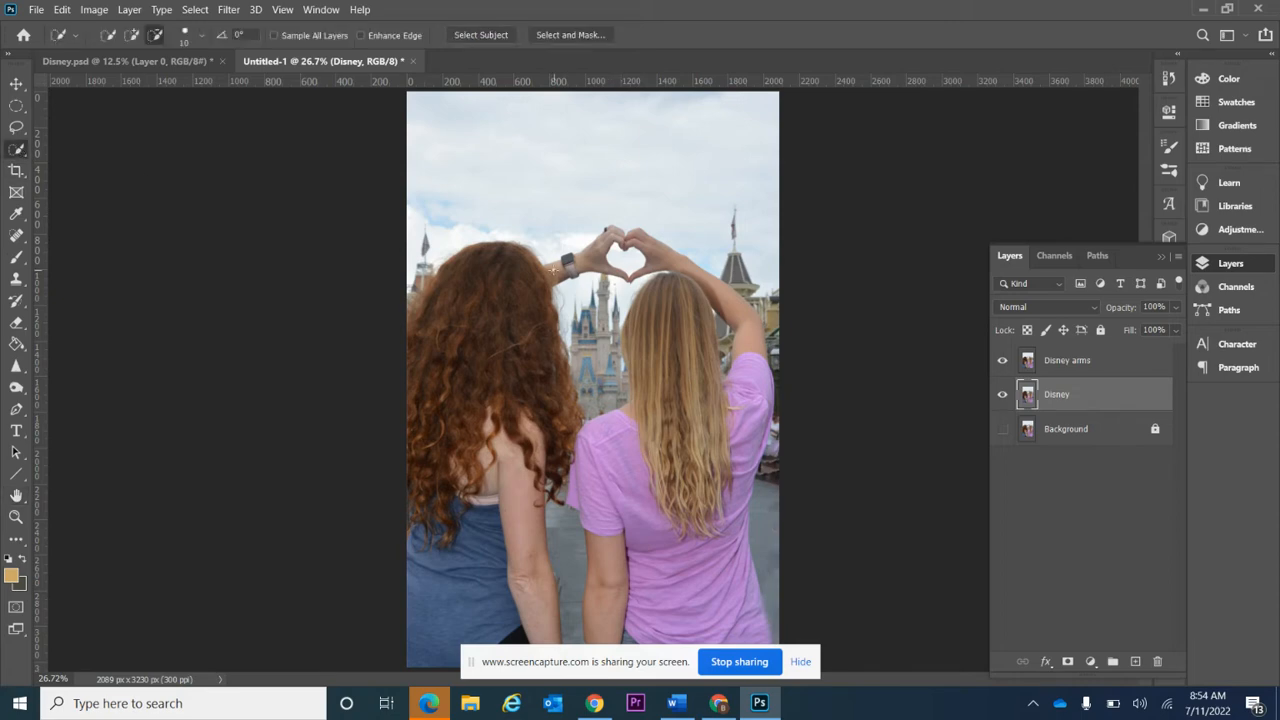
pyautogui.moveTo(552, 270); pyautogui.dragTo(635, 240)
pyautogui.click(132, 35)
pyautogui.moveTo(640, 241)
pyautogui.mouseDown()
pyautogui.moveTo(664, 251)
pyautogui.moveTo(642, 236)
pyautogui.mouseUp()
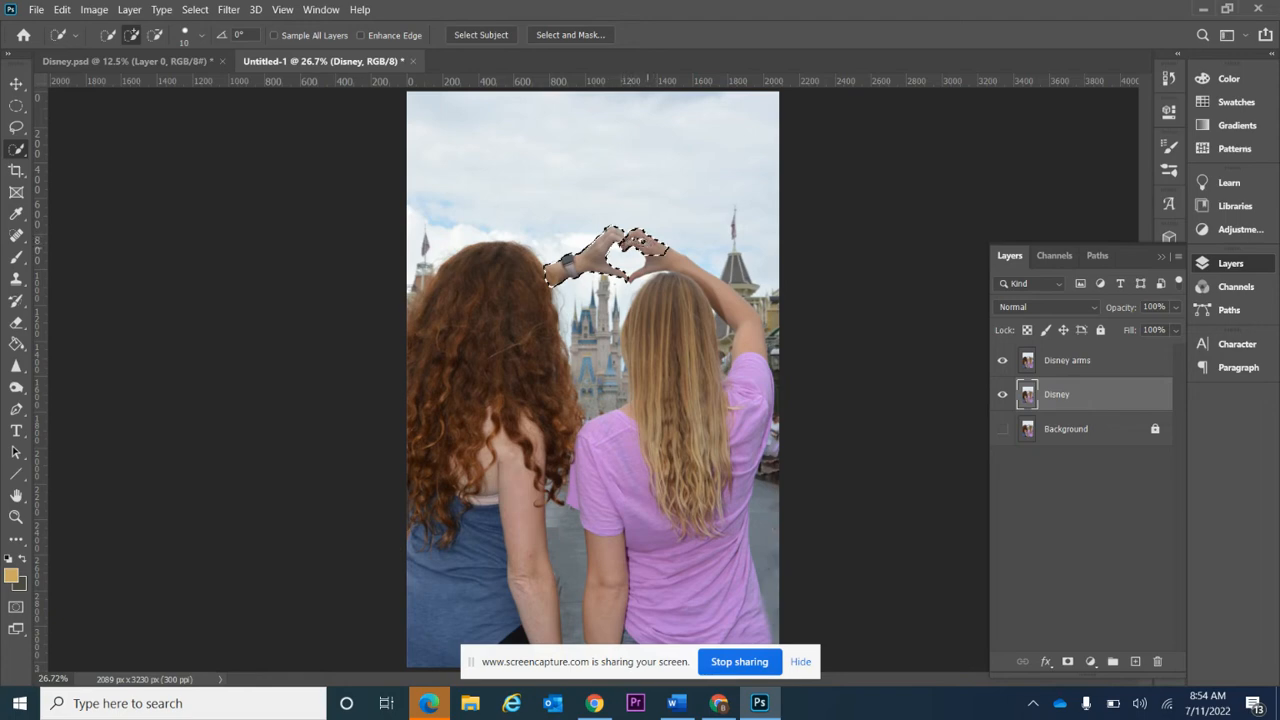
pyautogui.moveTo(672, 262); pyautogui.dragTo(740, 325)
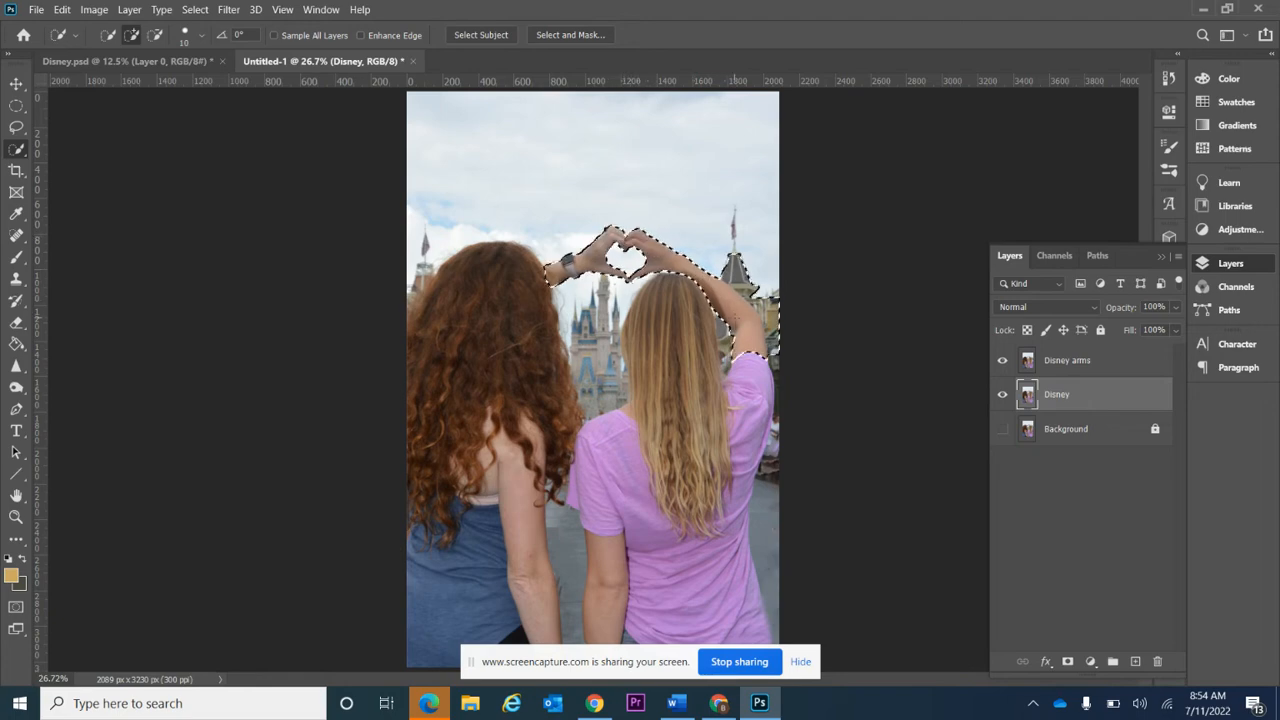
pyautogui.press('alt')
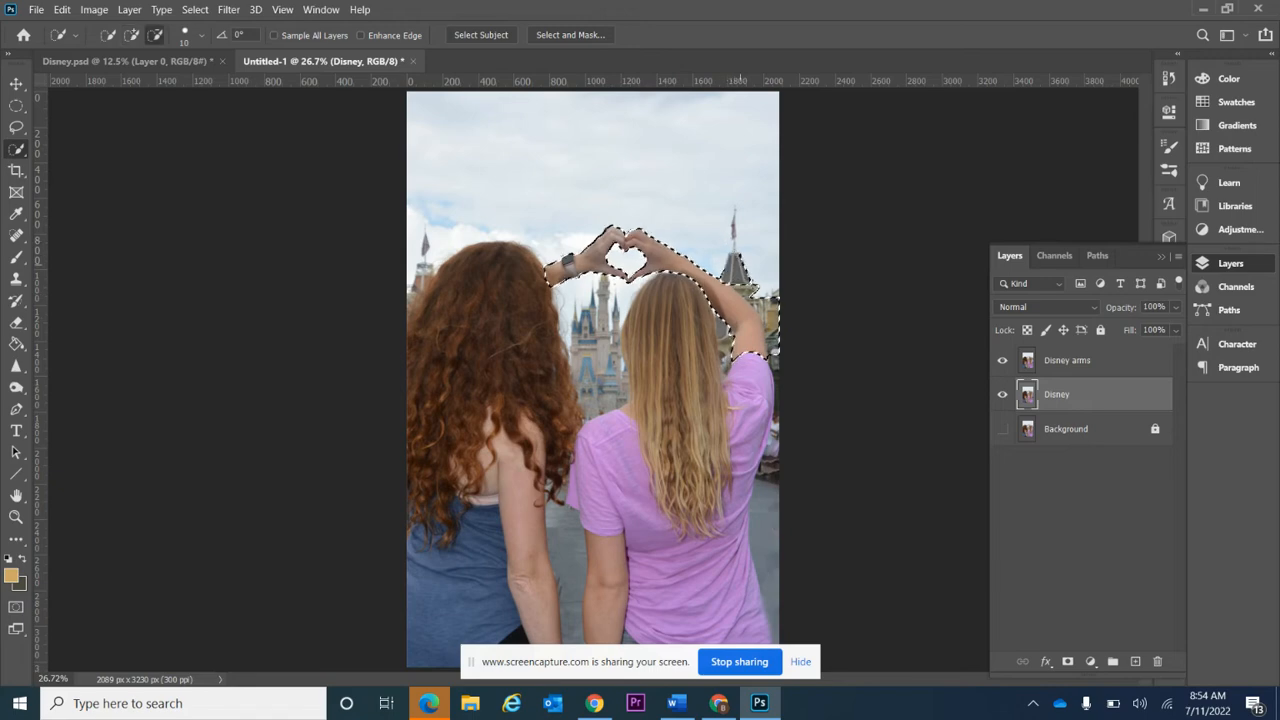
pyautogui.keyDown('alt'); pyautogui.click(758, 293); pyautogui.keyUp('alt')
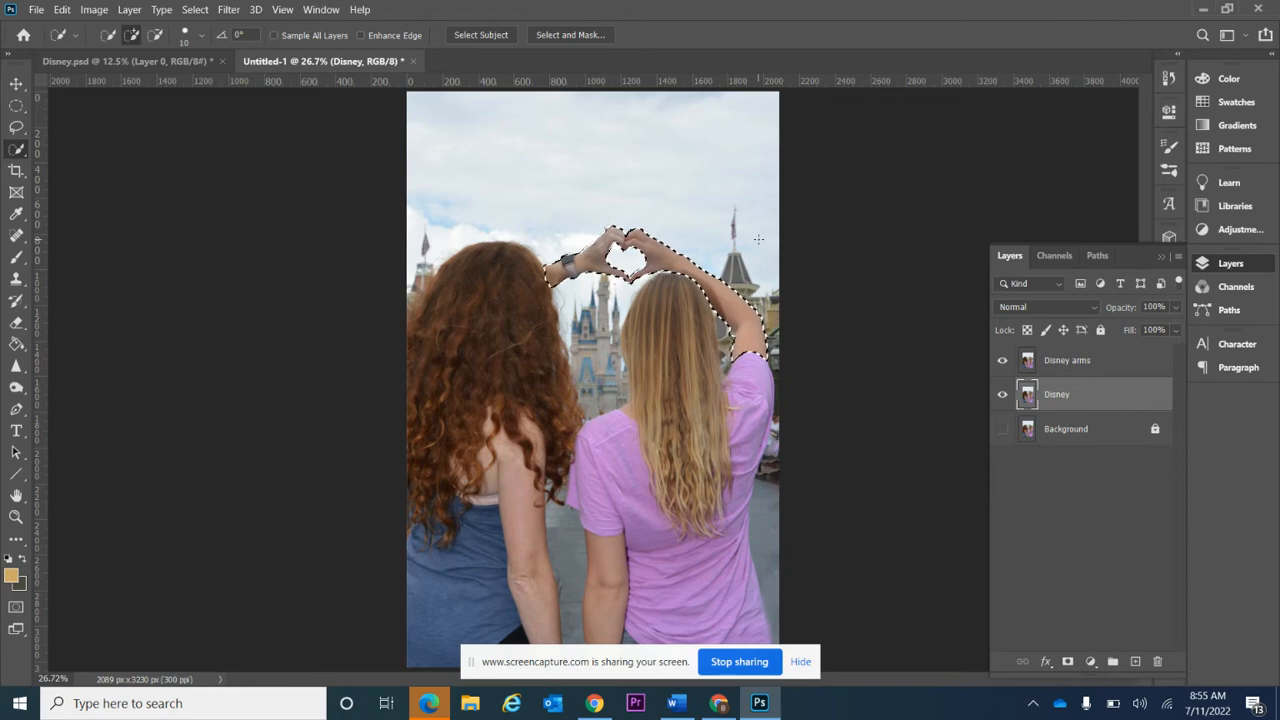
# Step: Save the arm selection as a new channel named "arms"
pyautogui.click(195, 10)
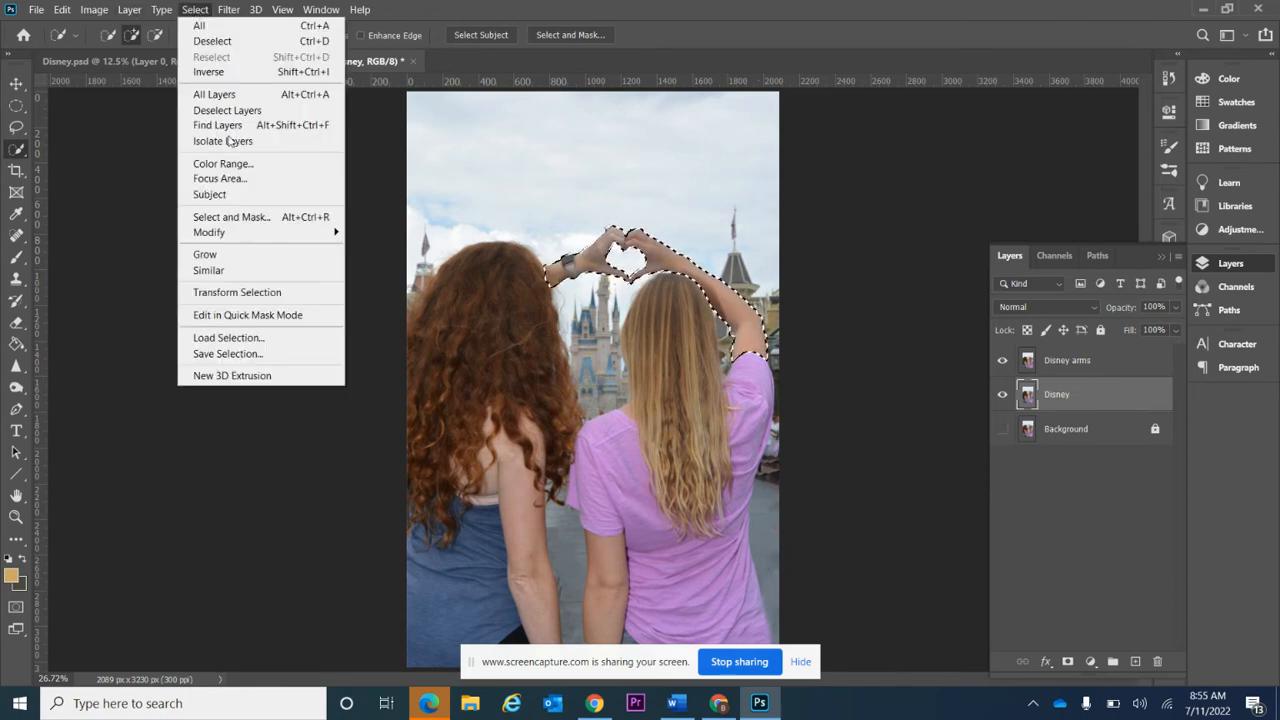
pyautogui.click(242, 355)
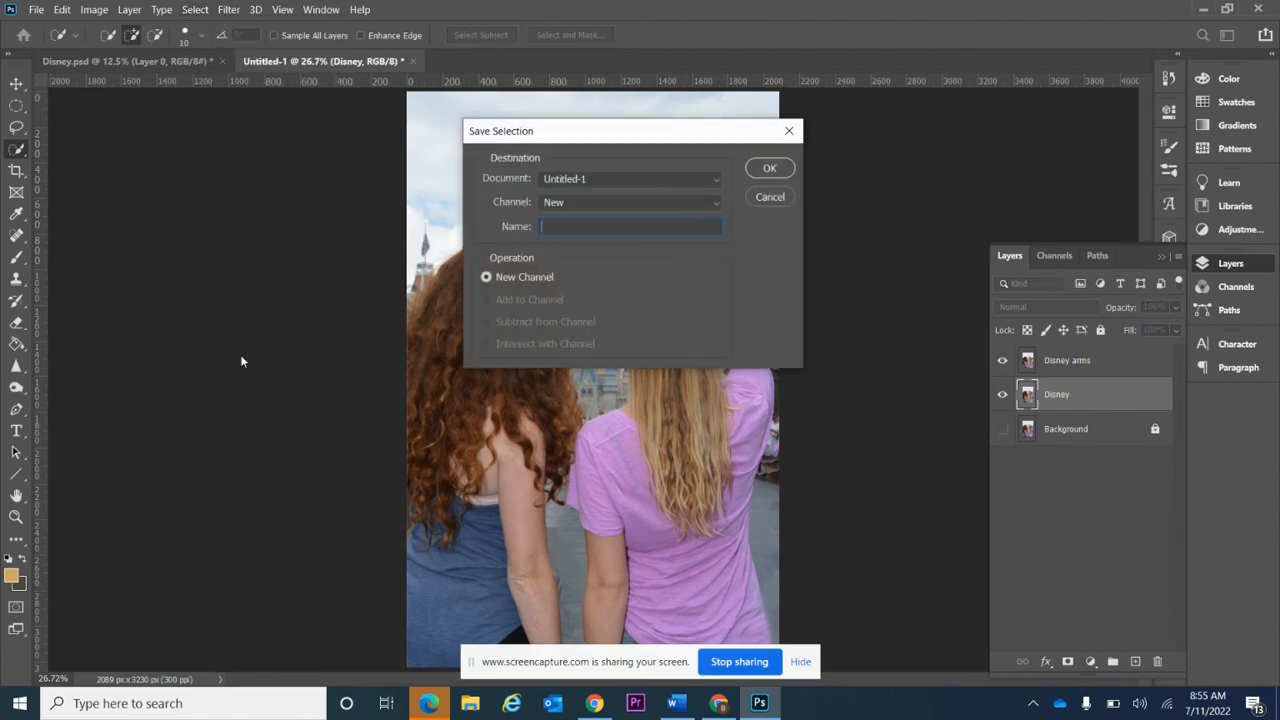
pyautogui.write('arms')
pyautogui.click(775, 173)
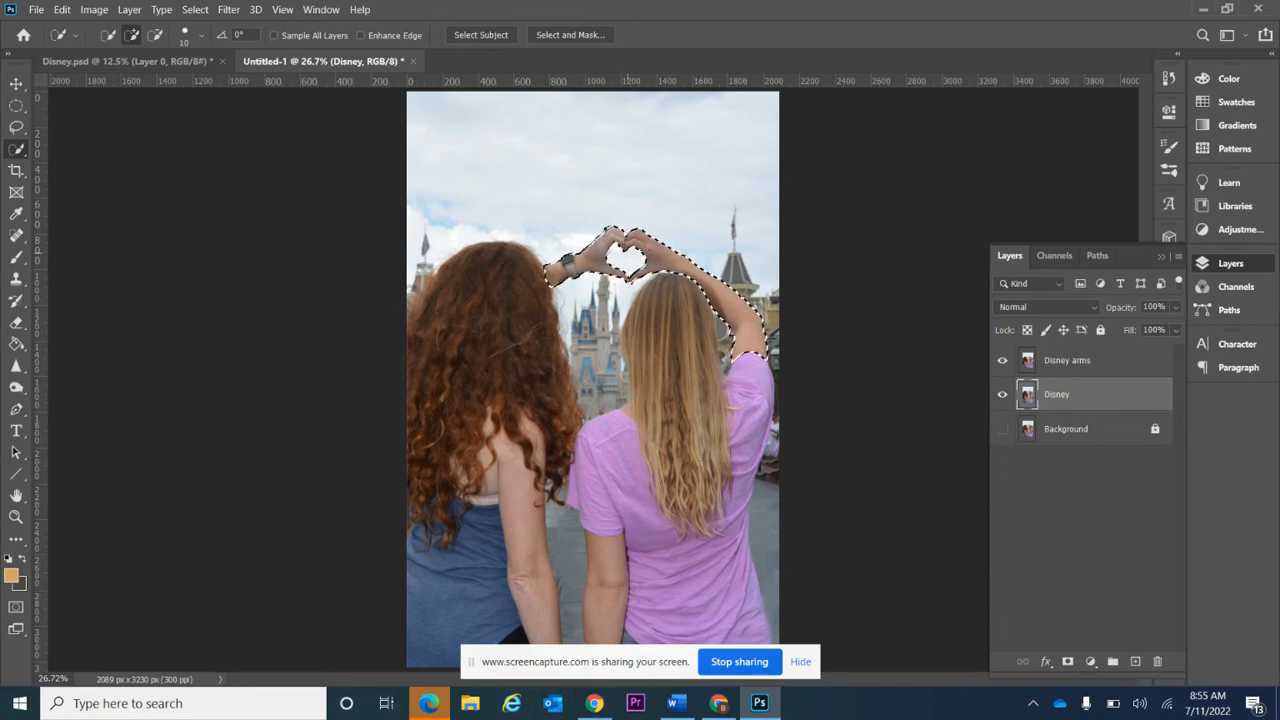
# Step: Fill the selected arms on the Disney layer with Content-Aware in Normal mode at 100% opacity, hide the Disney arms layer, and deselect
pyautogui.rightClick(662, 266)
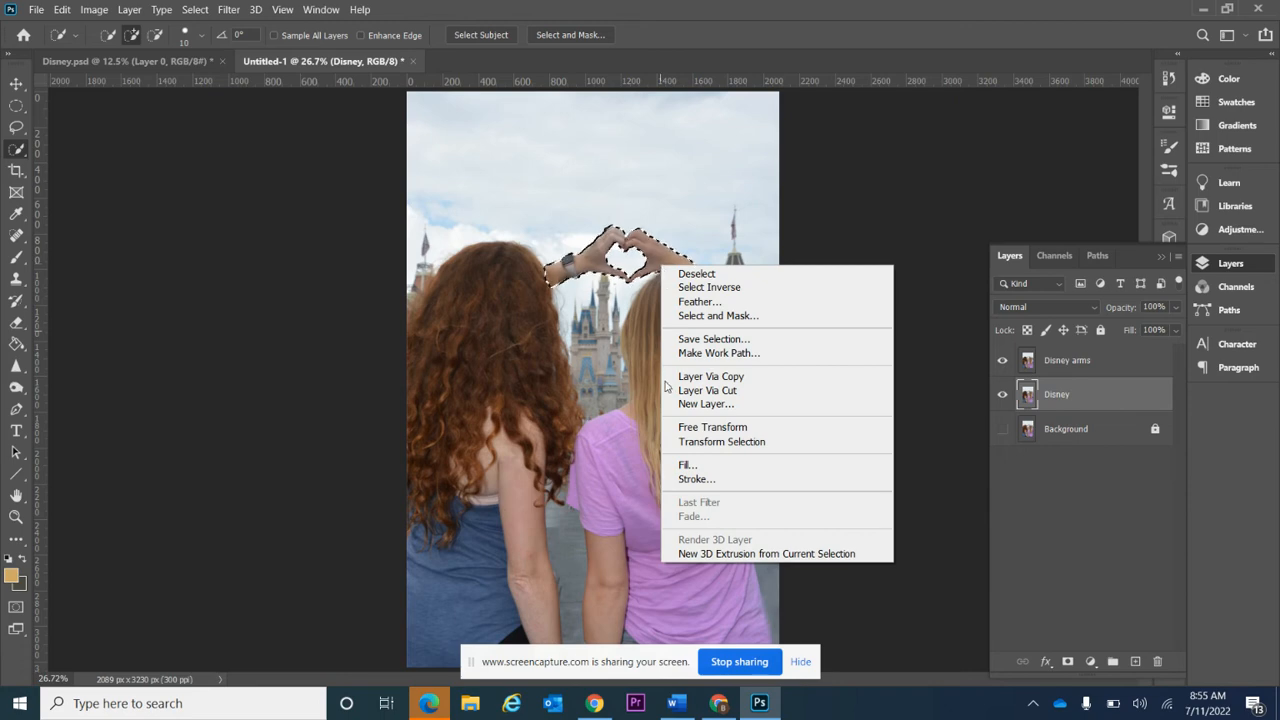
pyautogui.click(686, 464)
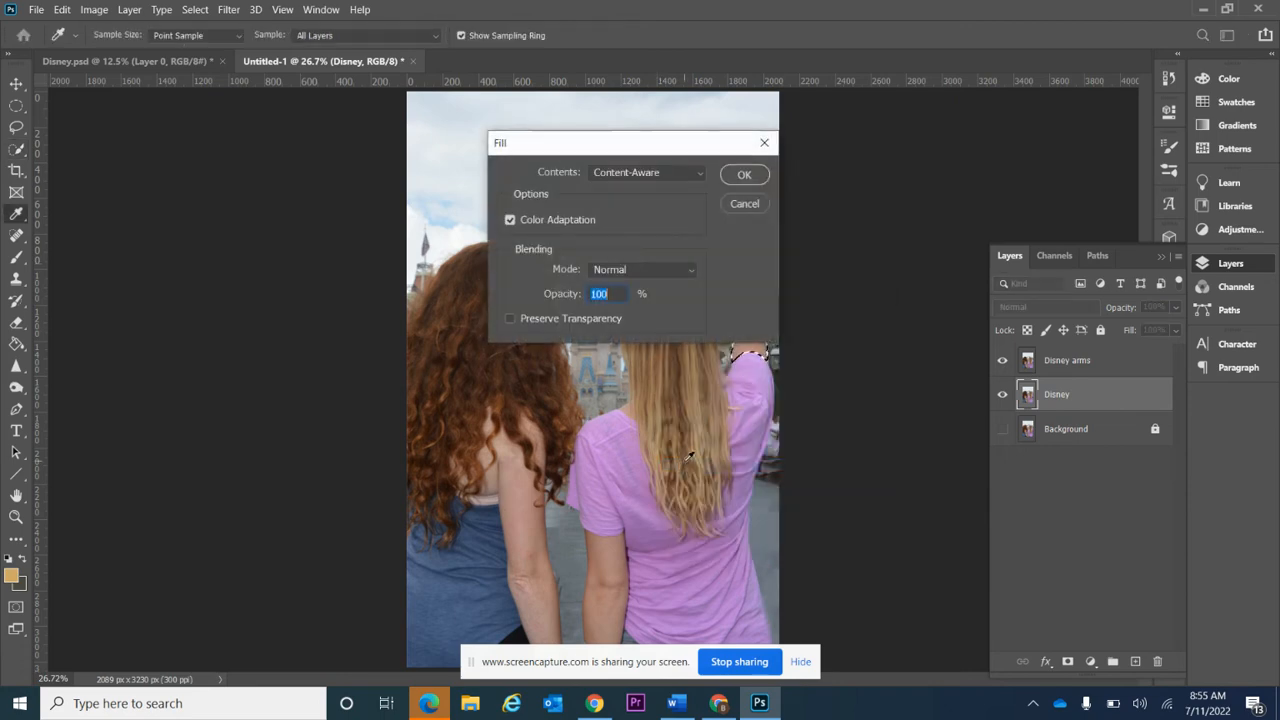
pyautogui.click(752, 174)
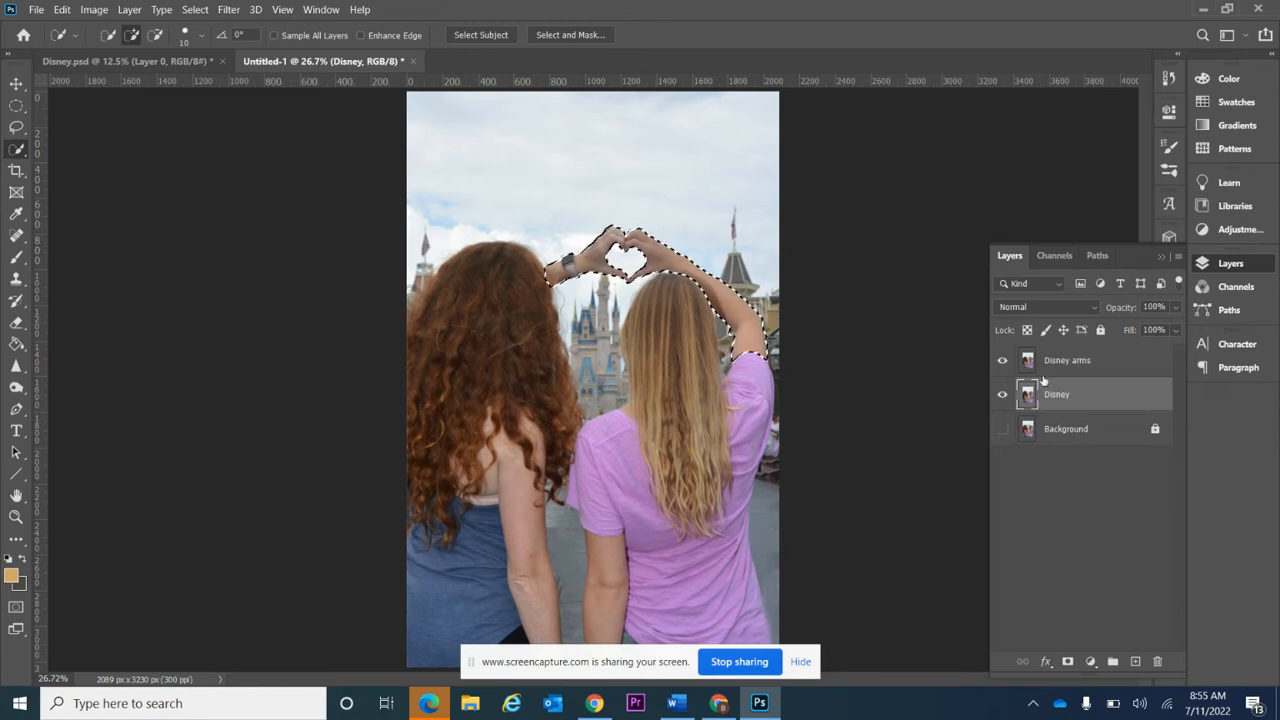
pyautogui.click(1002, 362)
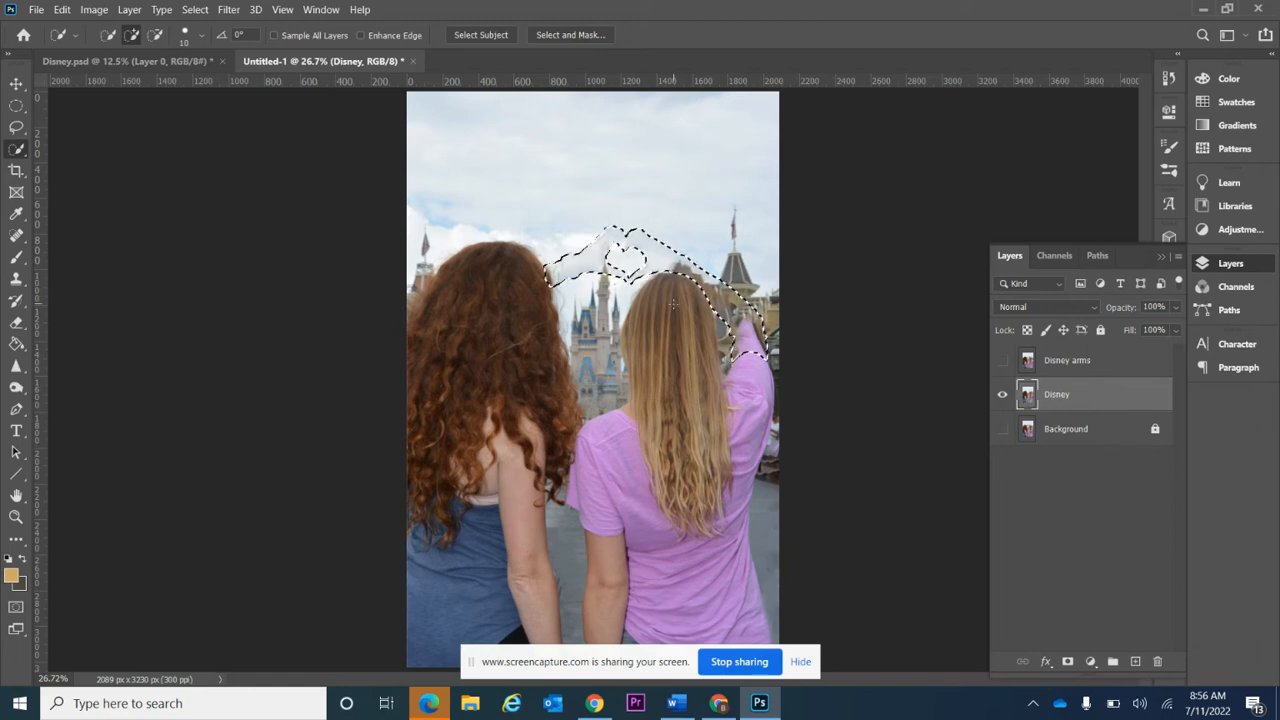
pyautogui.hotkey('ctrl', 'd')
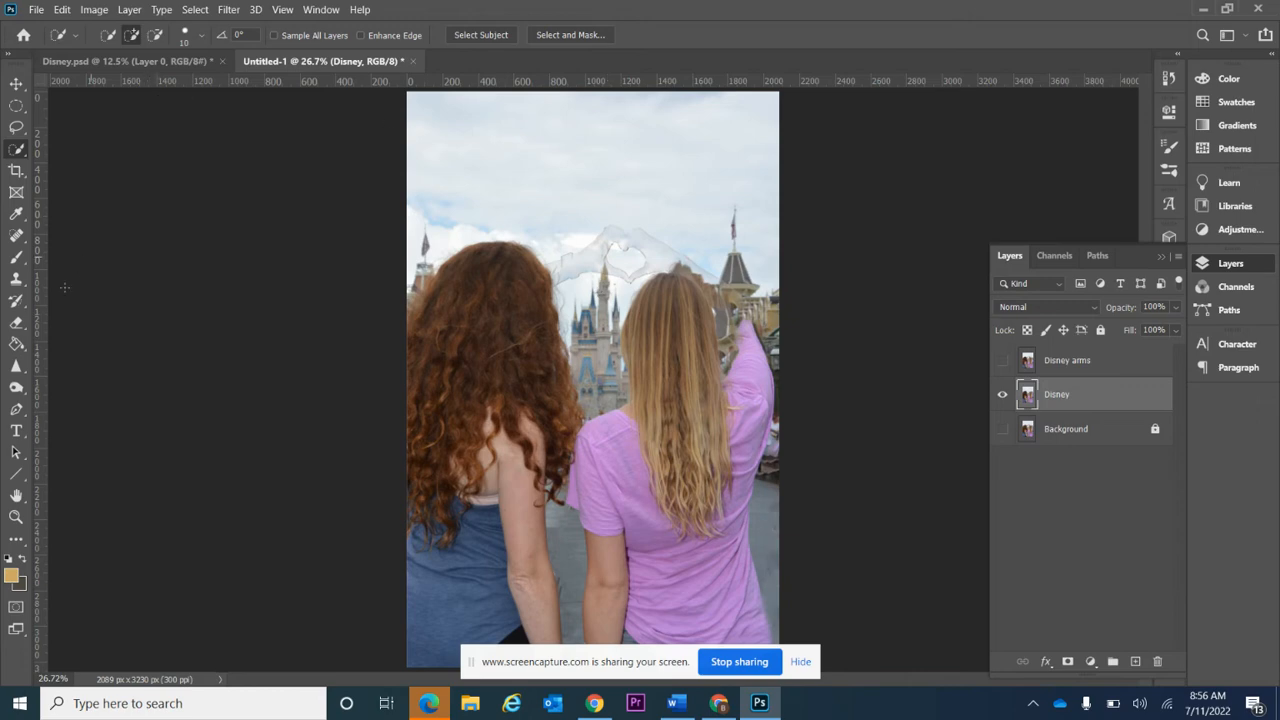
# Step: Heal the leftover arm outlines in the sky with an 80 px Spot Healing Brush and show the Disney arms layer again
pyautogui.click(16, 235)
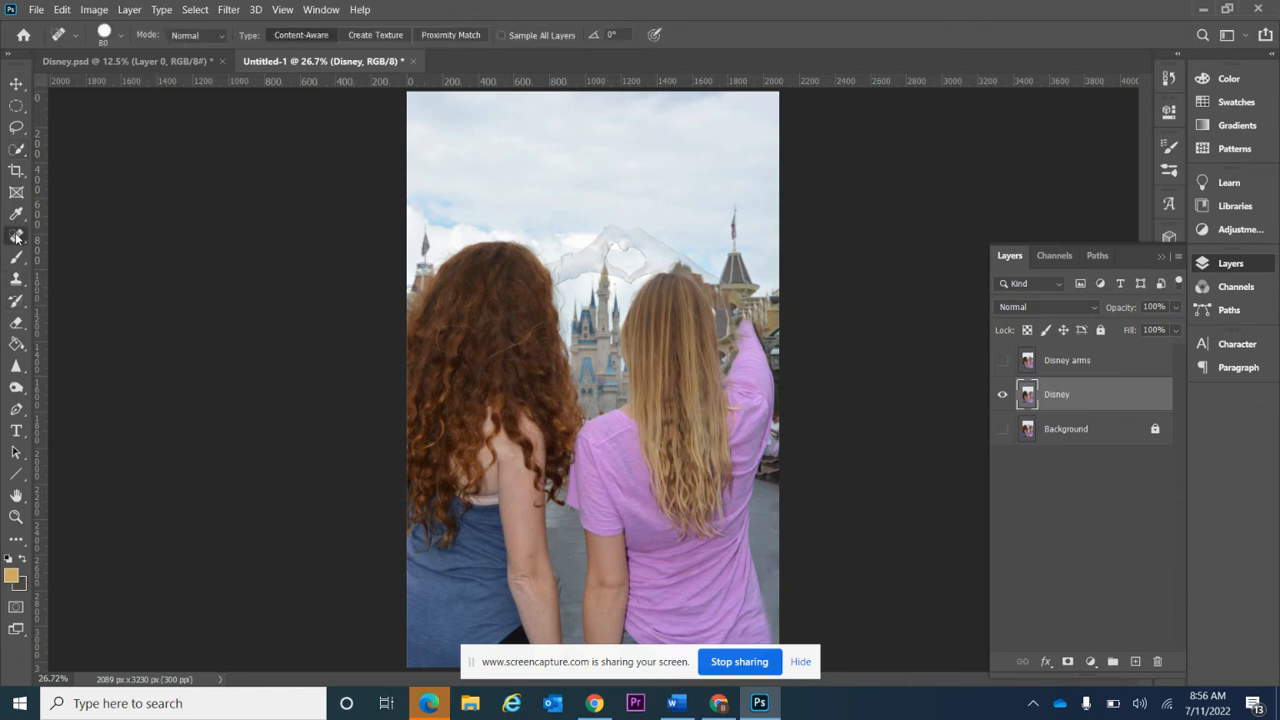
pyautogui.click(562, 279)
pyautogui.click(577, 277)
pyautogui.click(567, 279)
pyautogui.click(588, 274)
pyautogui.moveTo(588, 274)
pyautogui.mouseDown()
pyautogui.moveTo(568, 280)
pyautogui.moveTo(557, 262)
pyautogui.moveTo(628, 234)
pyautogui.moveTo(710, 270)
pyautogui.mouseUp()
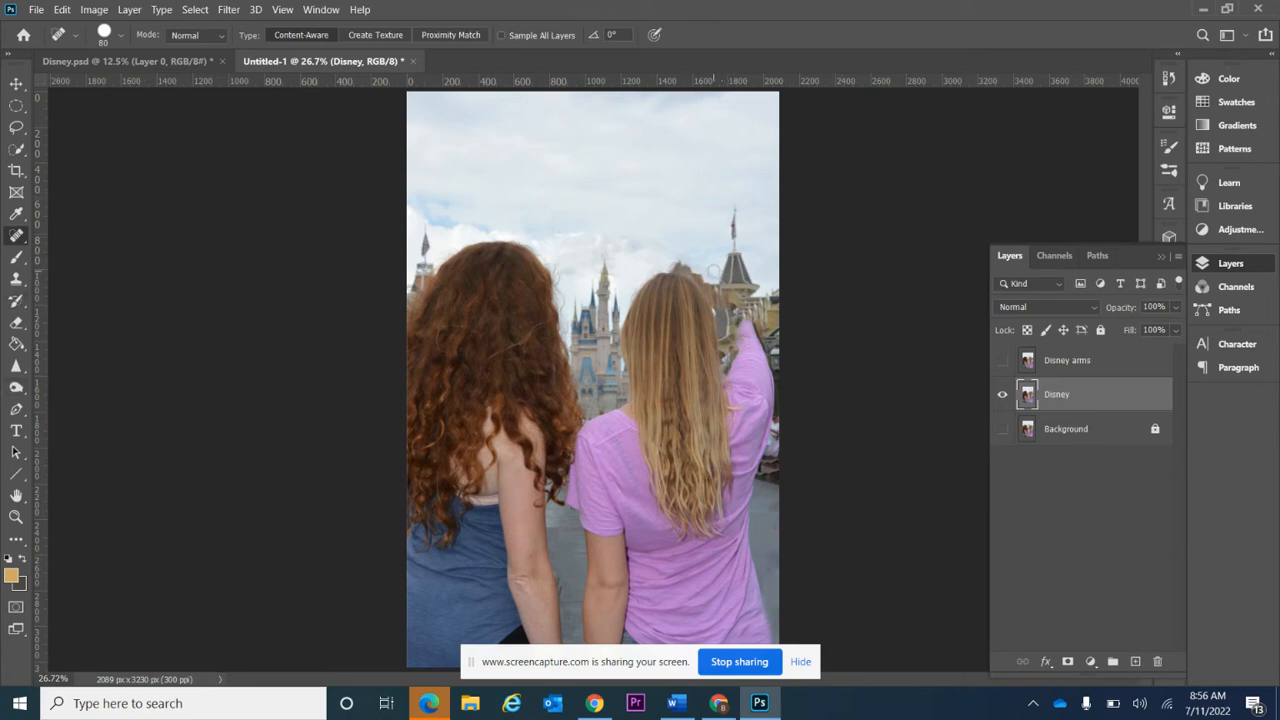
pyautogui.moveTo(718, 272); pyautogui.dragTo(666, 249)
pyautogui.click(612, 276)
pyautogui.click(1003, 361)
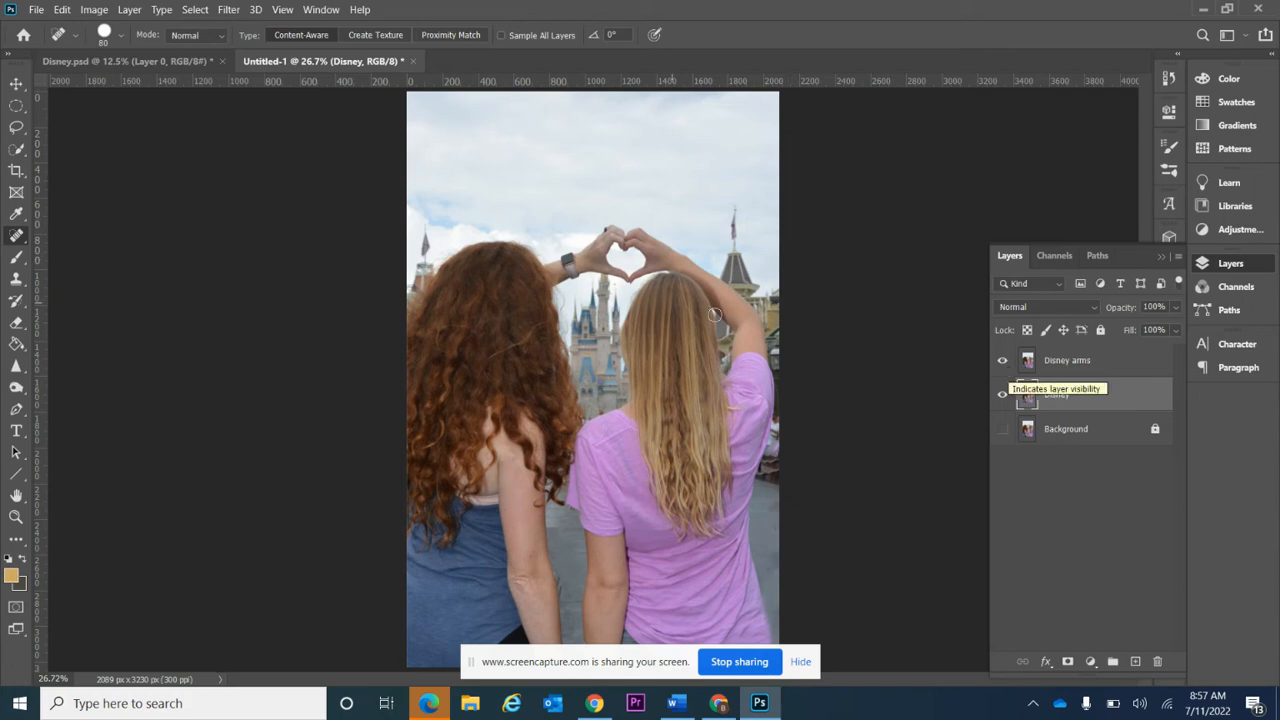
# Step: Load the saved "arms" channel as a new selection
pyautogui.click(194, 9)
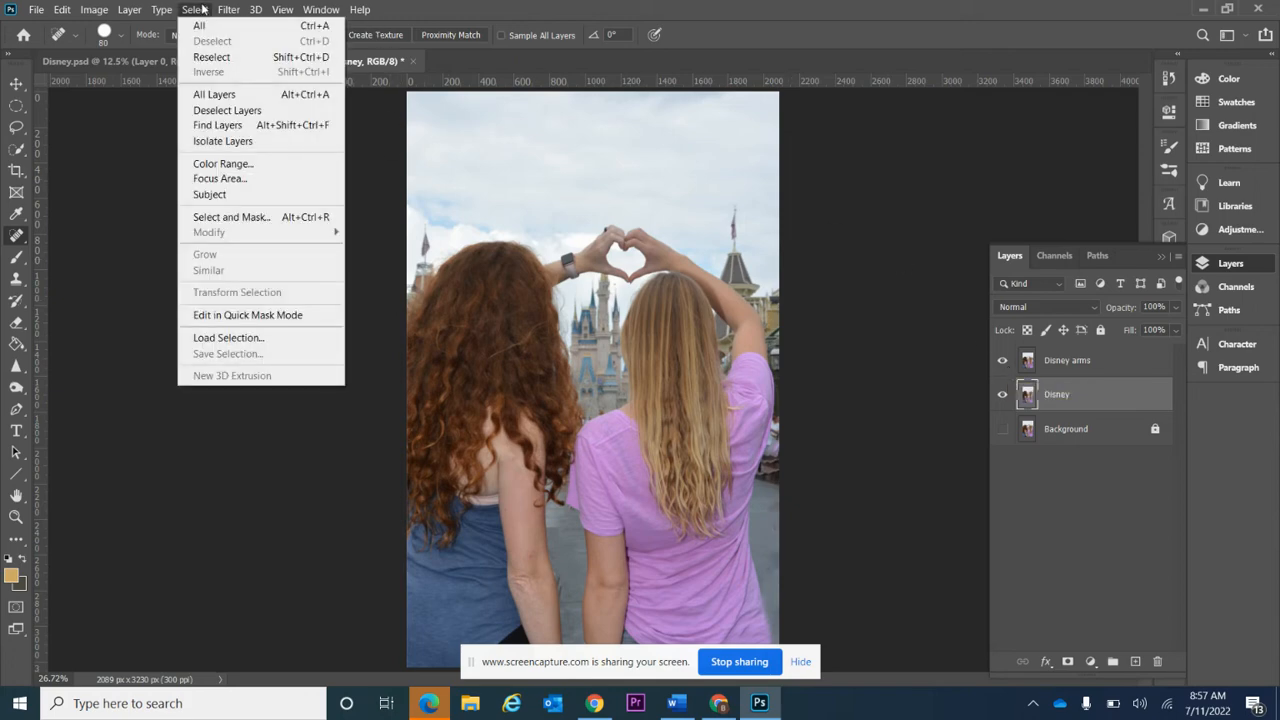
pyautogui.click(214, 338)
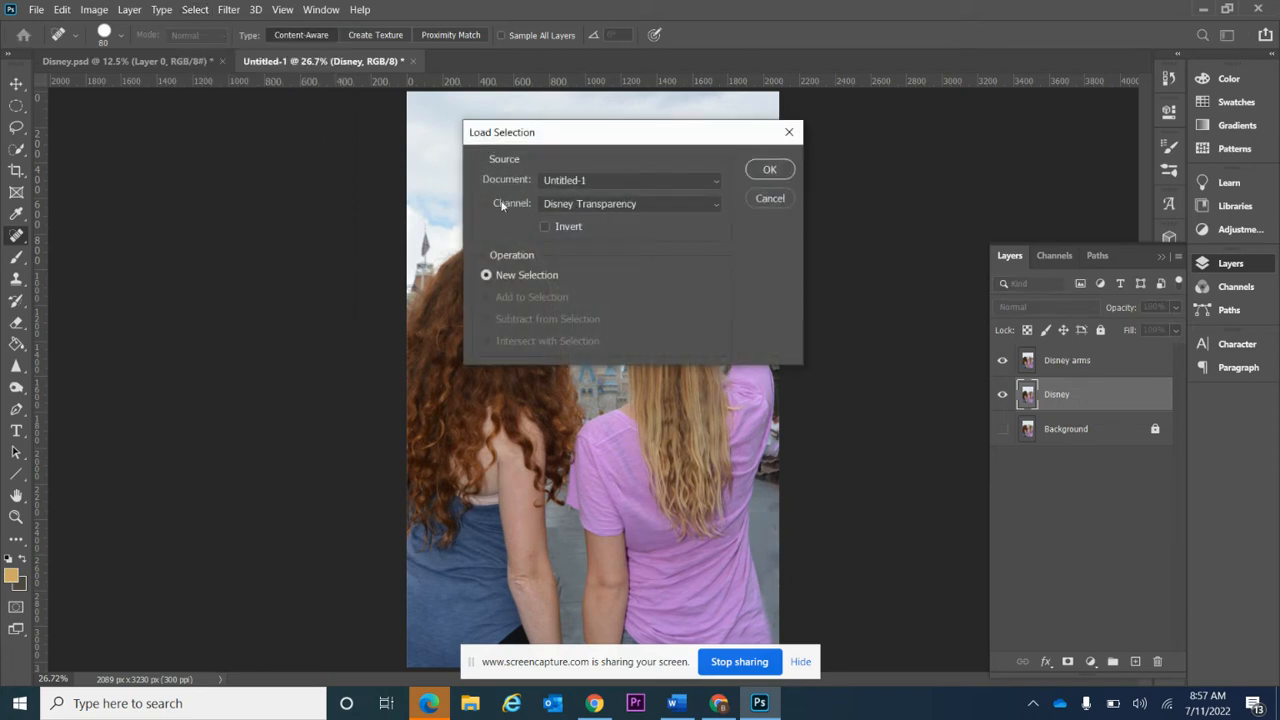
pyautogui.click(568, 207)
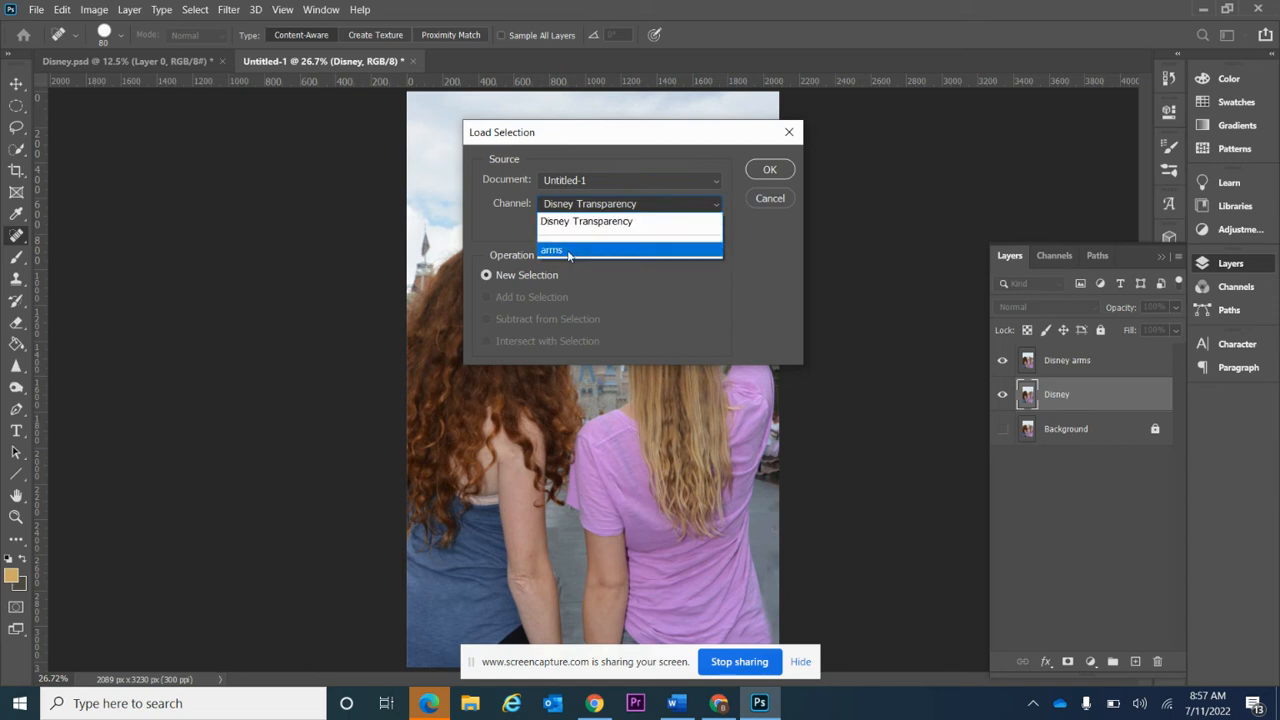
pyautogui.click(568, 251)
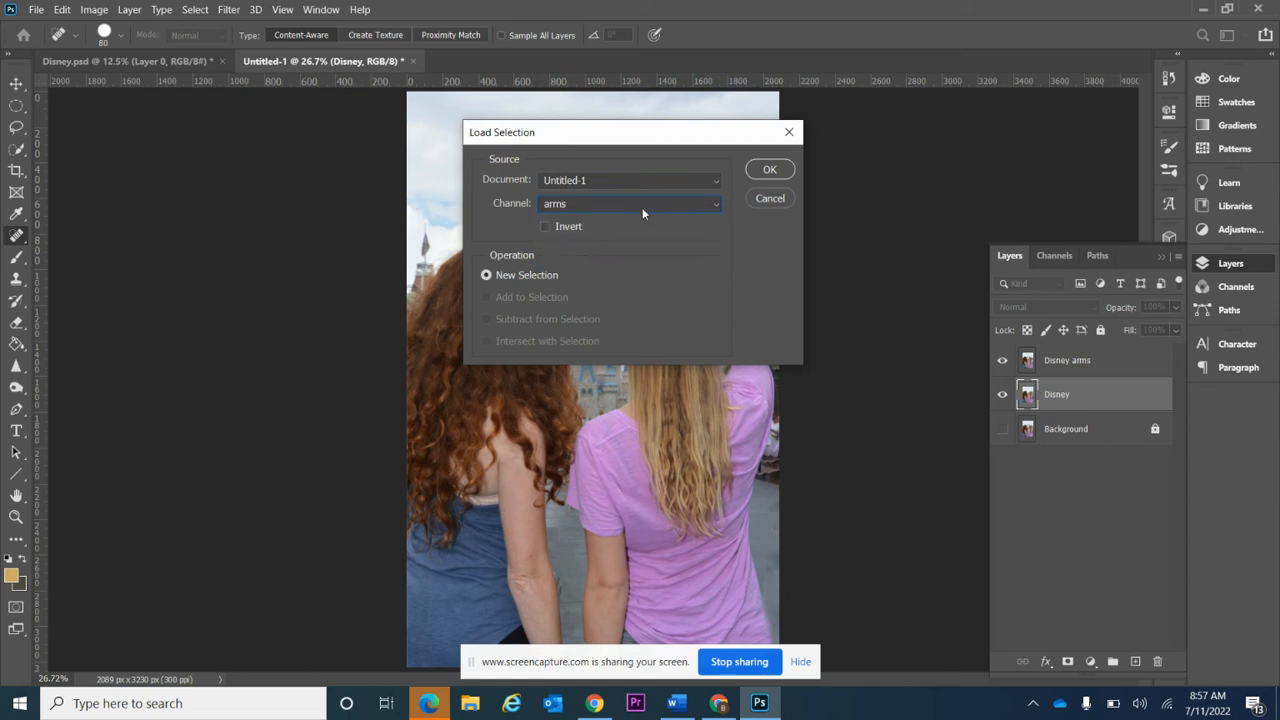
pyautogui.click(770, 170)
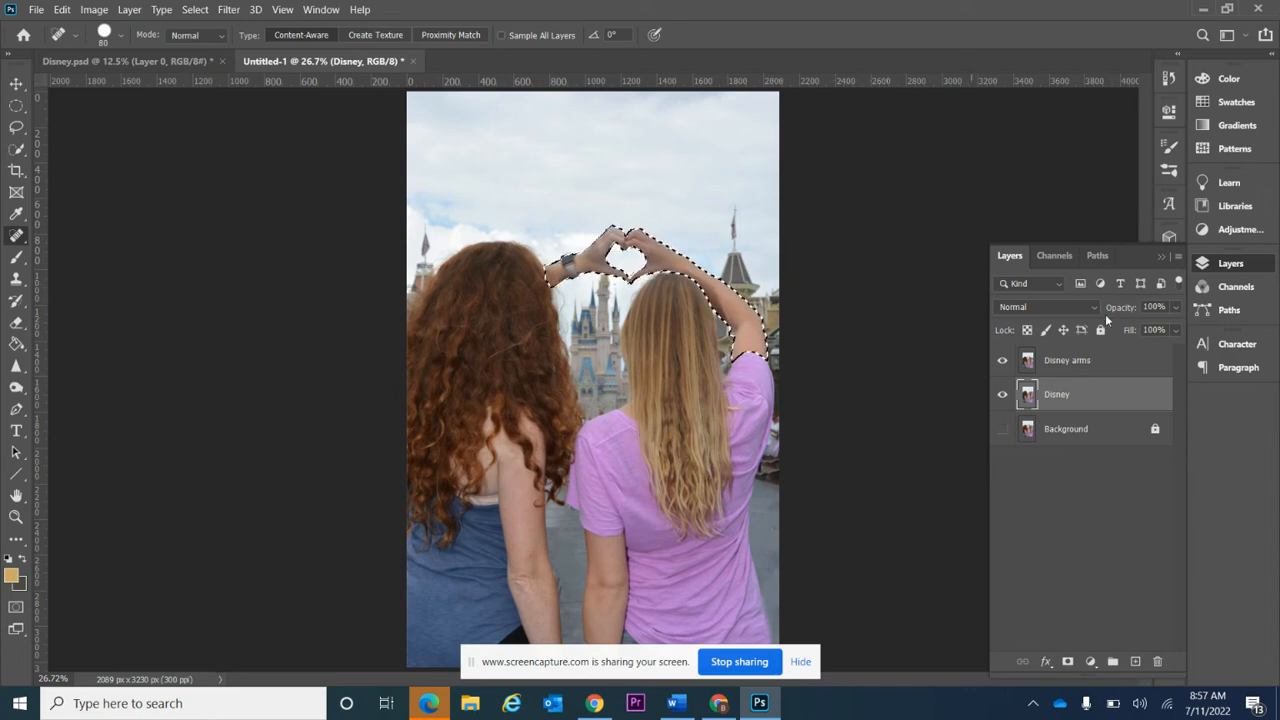
# Step: Start Puppet Warp on the Disney arms layer and pin the raised arms at the wrist, hands, elbow and sleeve edge
pyautogui.click(1077, 362)
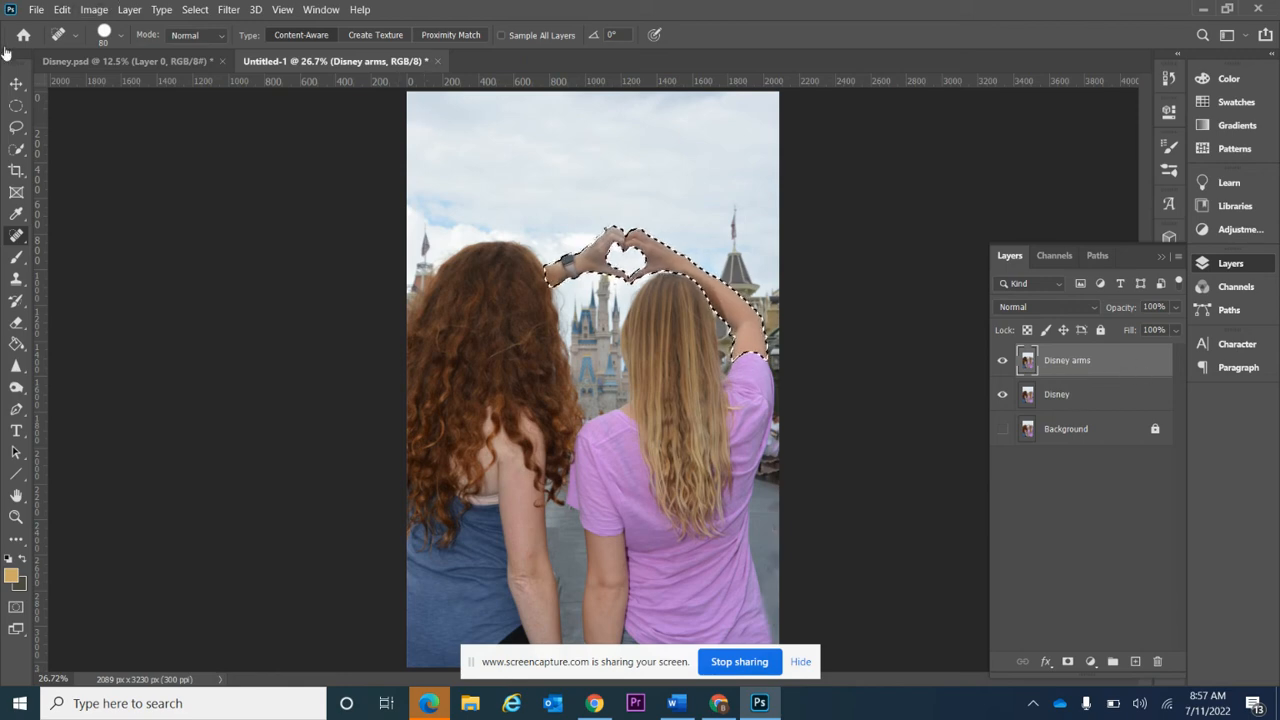
pyautogui.click(62, 10)
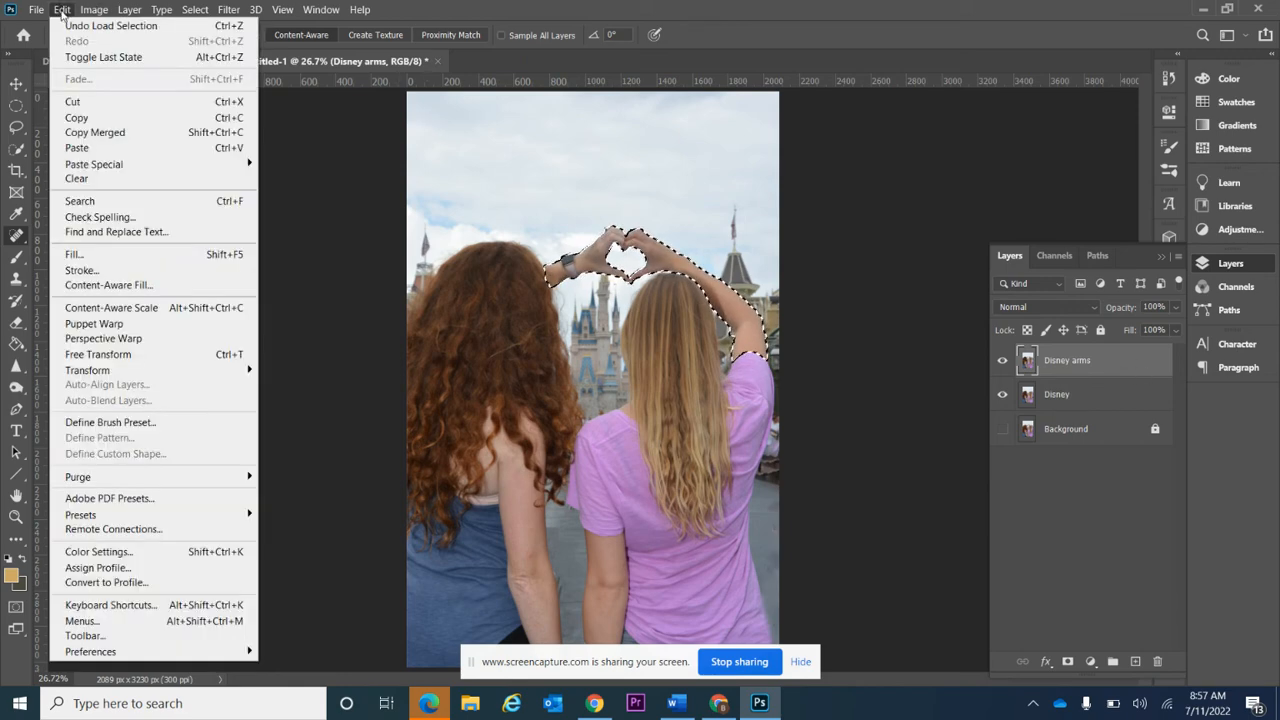
pyautogui.click(128, 323)
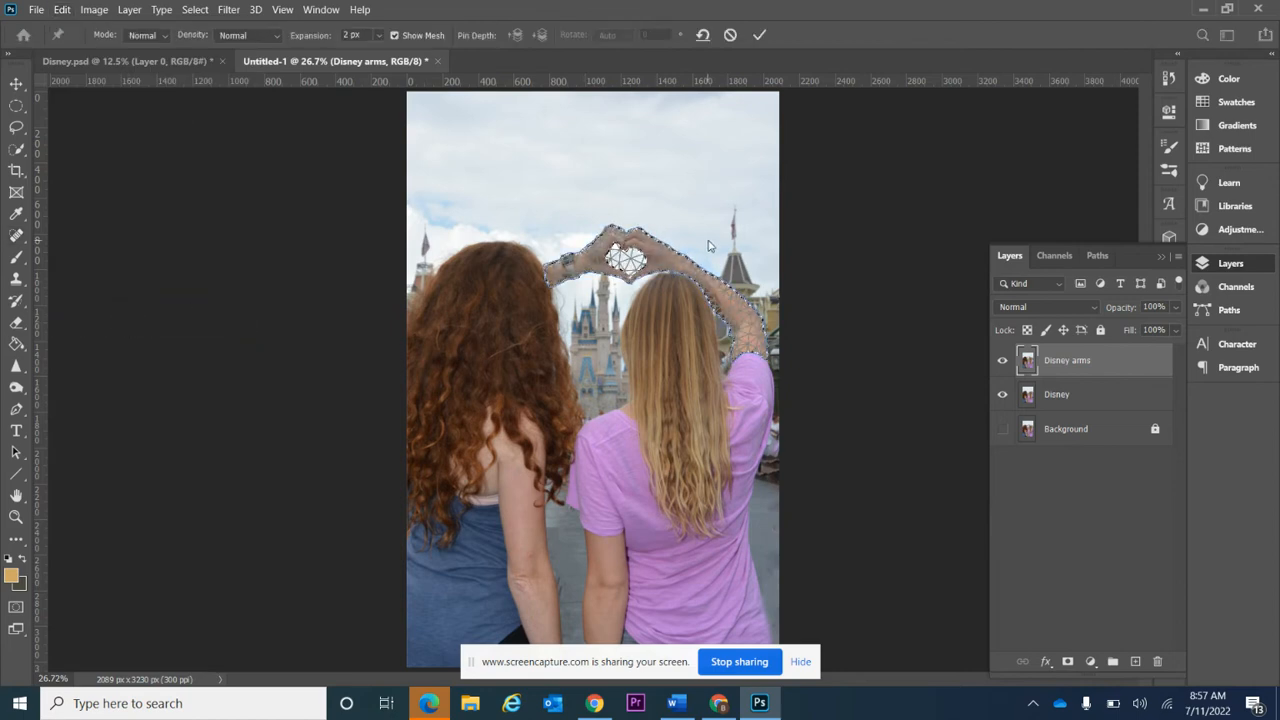
pyautogui.click(546, 268)
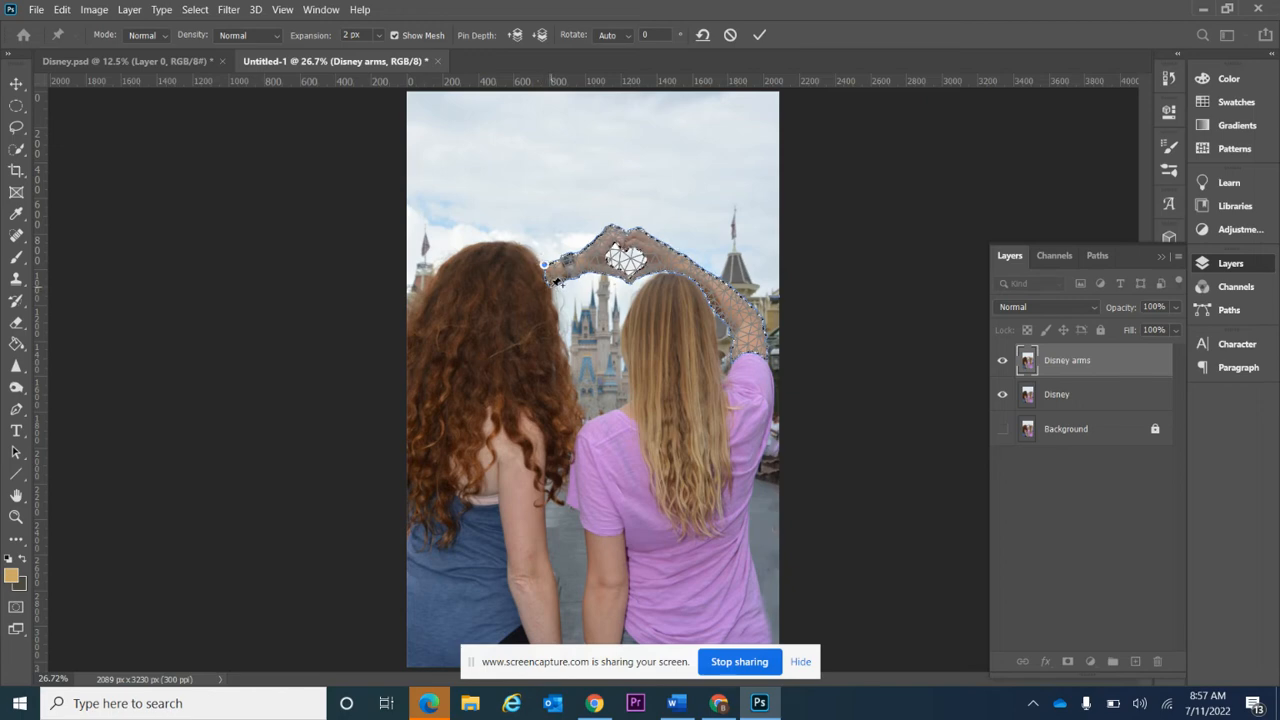
pyautogui.click(551, 286)
pyautogui.click(766, 356)
pyautogui.click(733, 357)
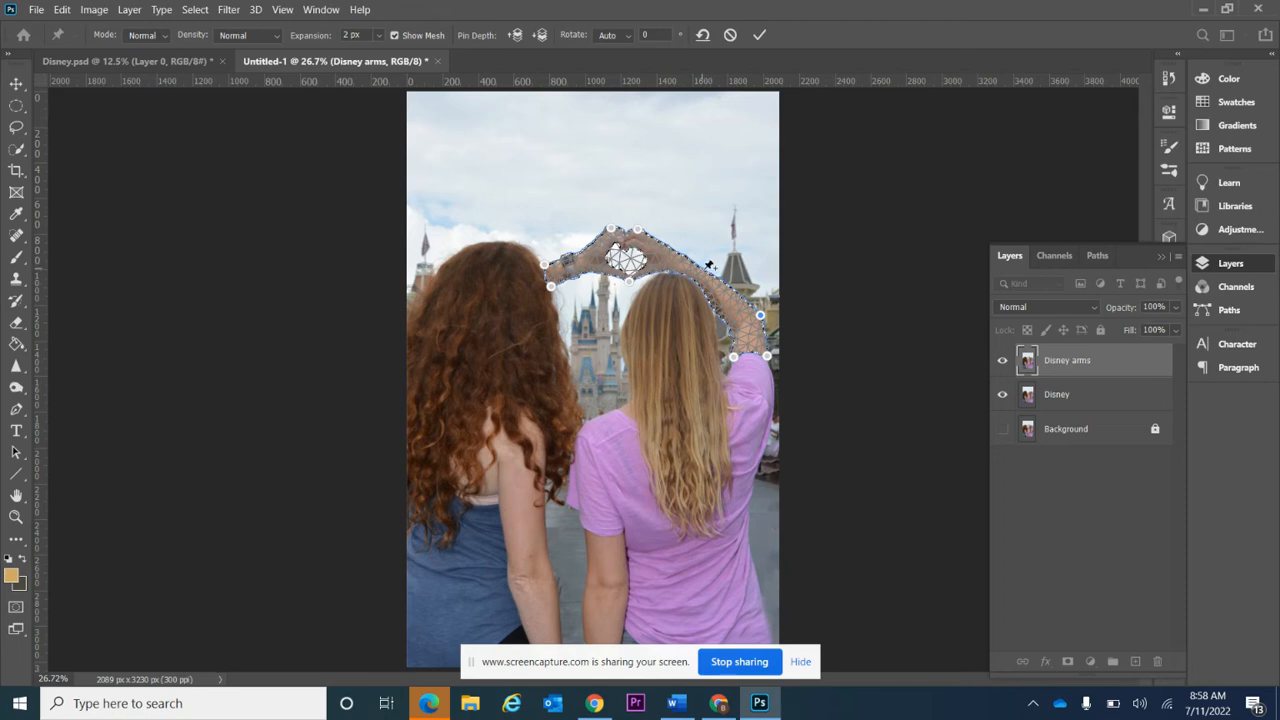
# Step: Try to bend the blonde woman's raised forearm upward with an extra warp pin, and remove that pin
pyautogui.moveTo(702, 268); pyautogui.dragTo(724, 222)
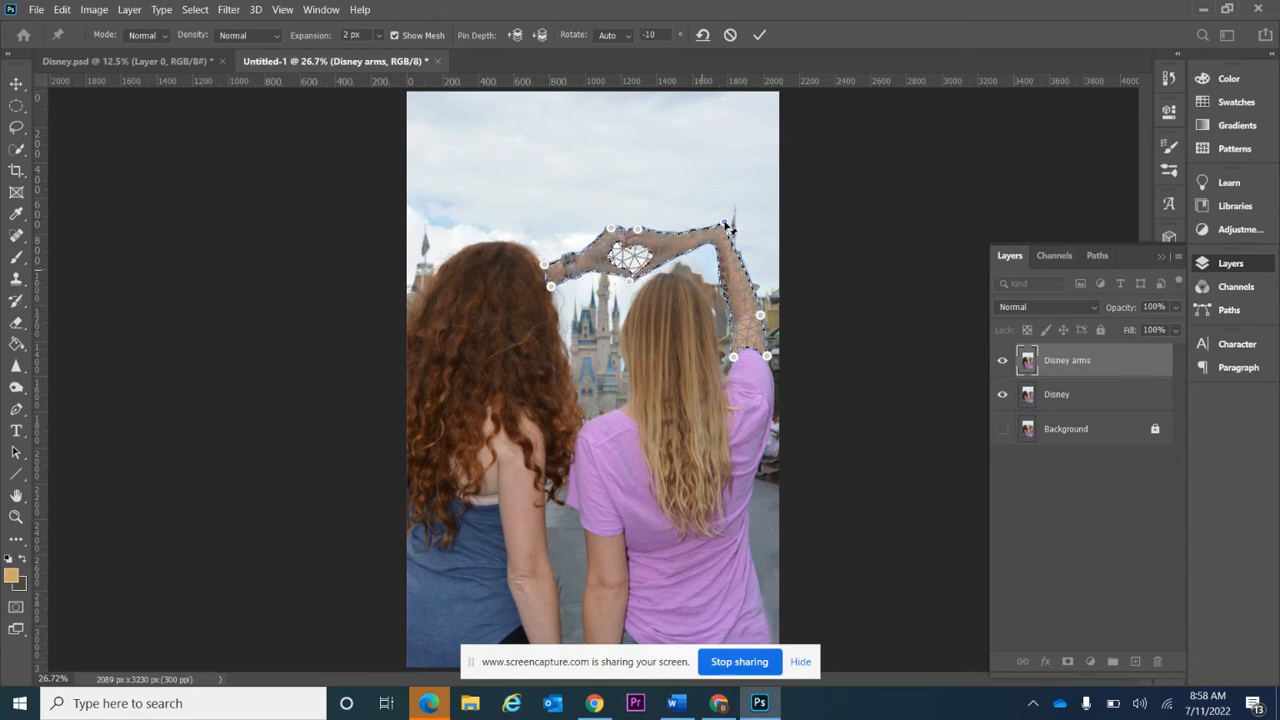
pyautogui.hotkey('ctrl', 'z')
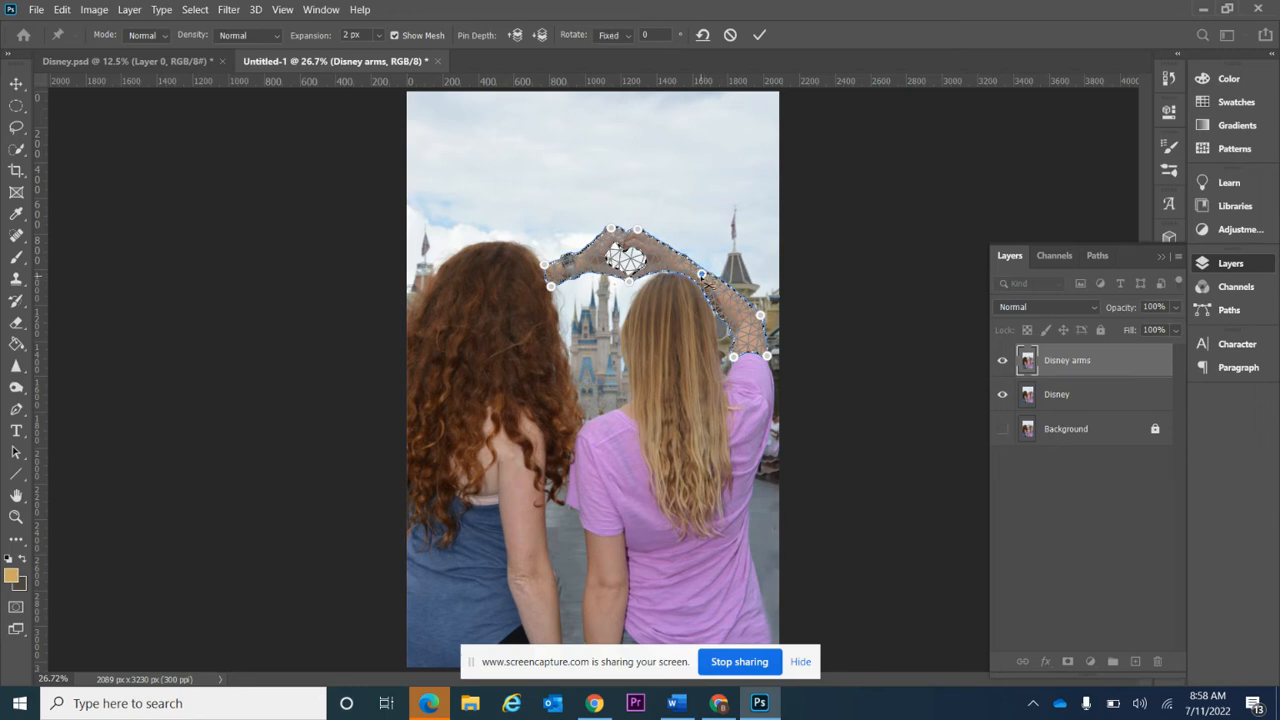
pyautogui.press('Delete')
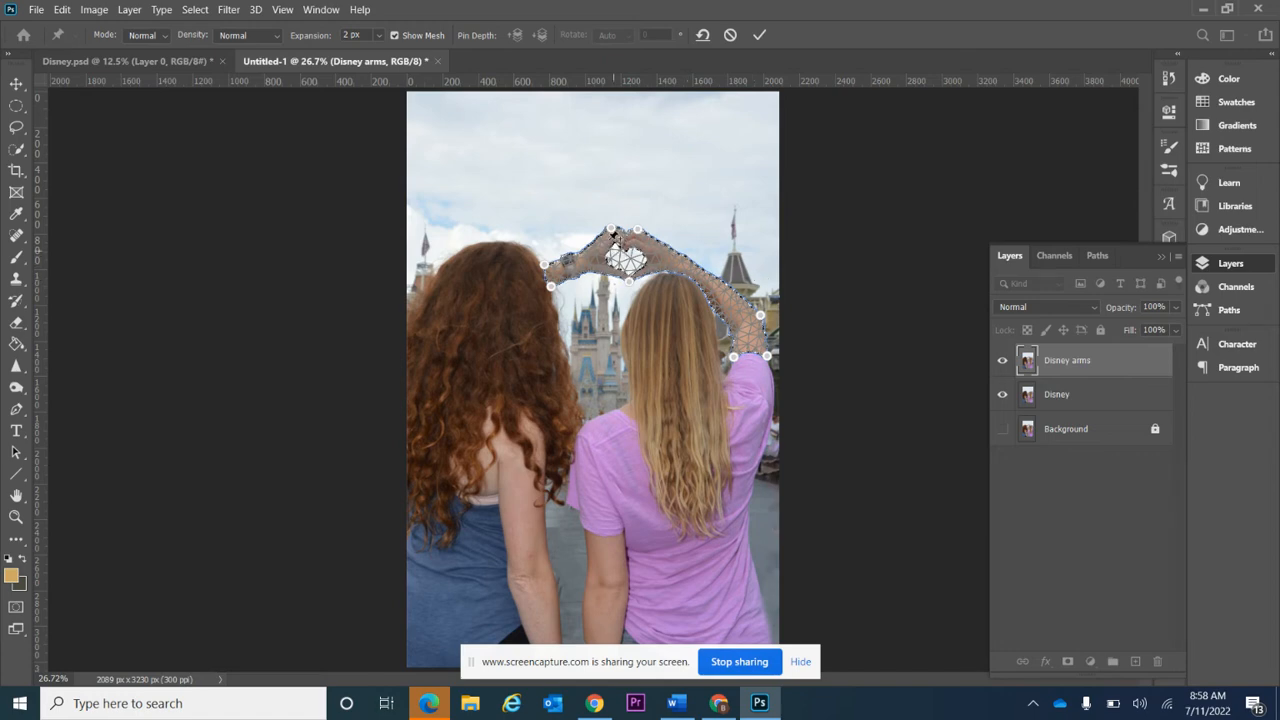
# Step: Shift the Puppet Warp pins at the fingertips and beneath the hands upward and together so both hands form a heart
pyautogui.moveTo(612, 231)
pyautogui.mouseDown()
pyautogui.moveTo(606, 217)
pyautogui.moveTo(634, 223)
pyautogui.mouseUp()
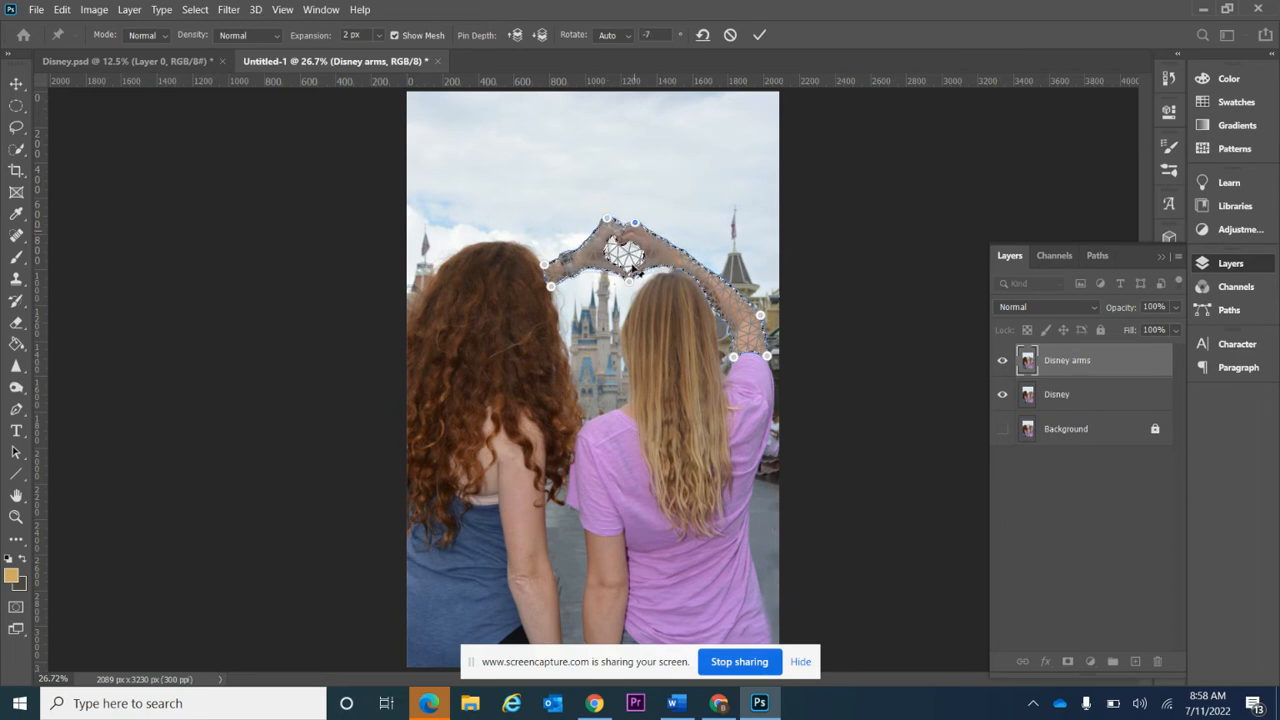
pyautogui.moveTo(627, 274); pyautogui.dragTo(626, 272)
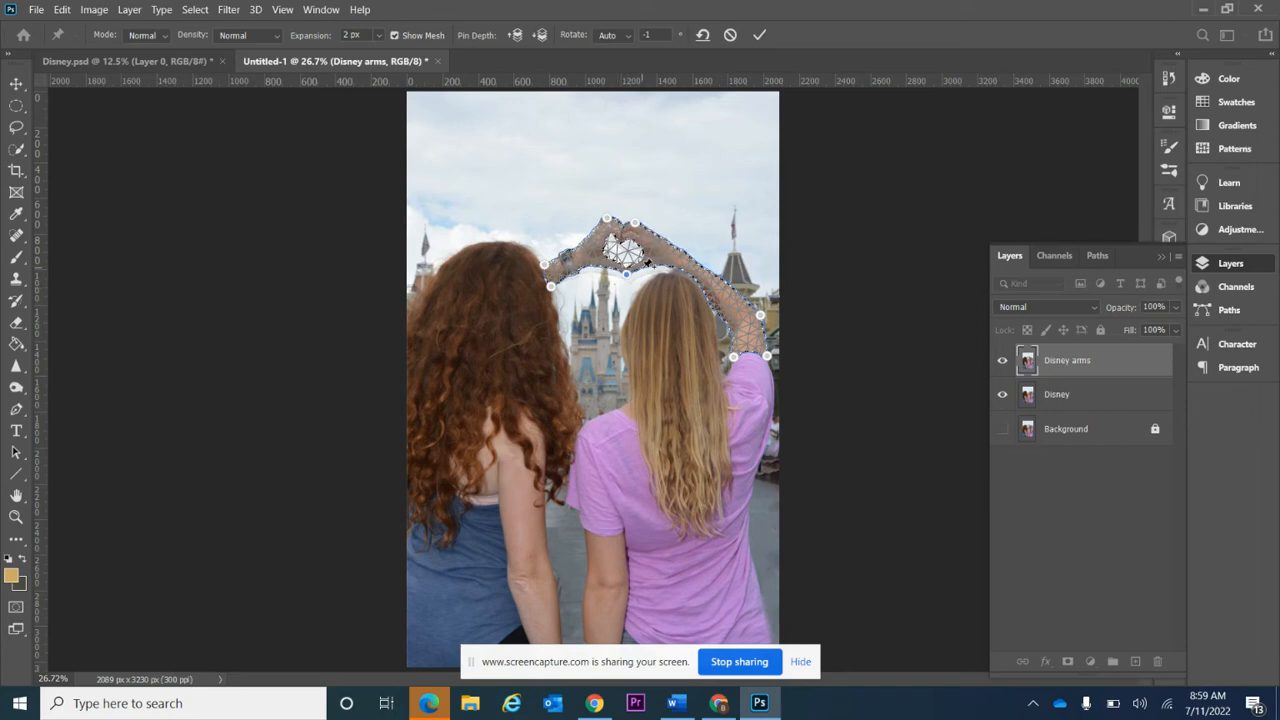
pyautogui.moveTo(613, 217); pyautogui.dragTo(619, 220)
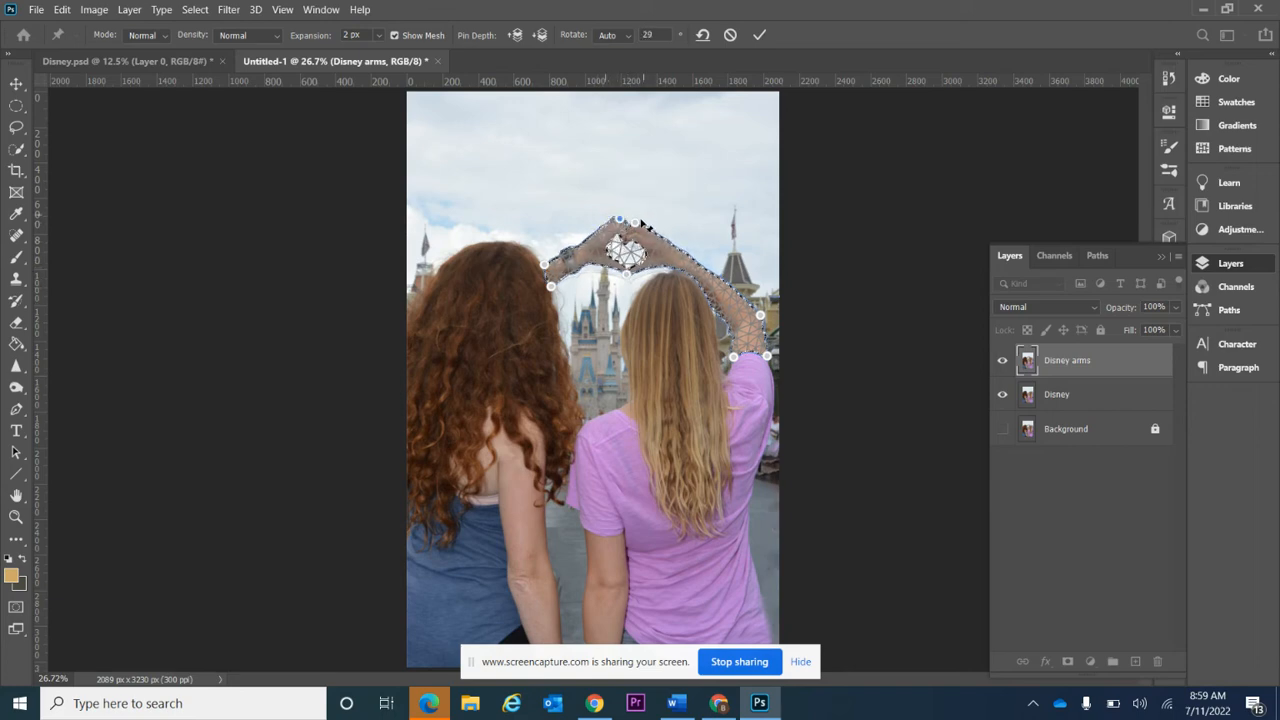
pyautogui.click(637, 217)
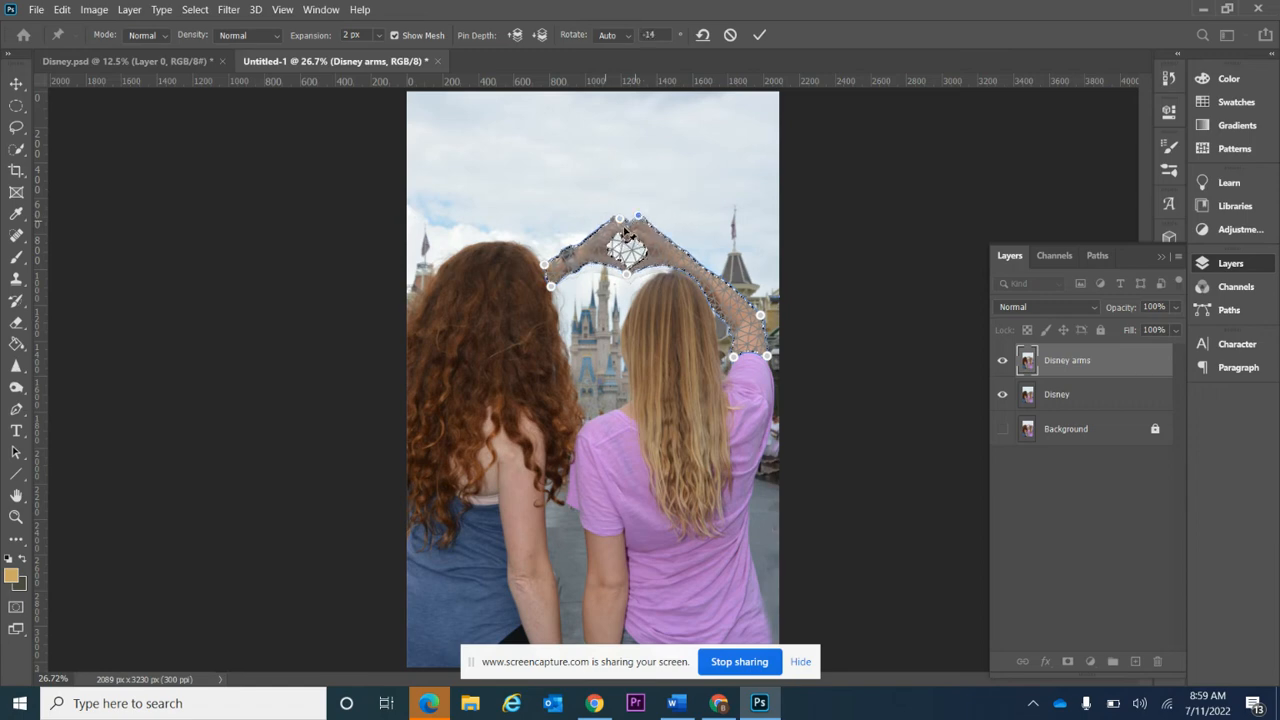
pyautogui.moveTo(619, 219); pyautogui.dragTo(612, 214)
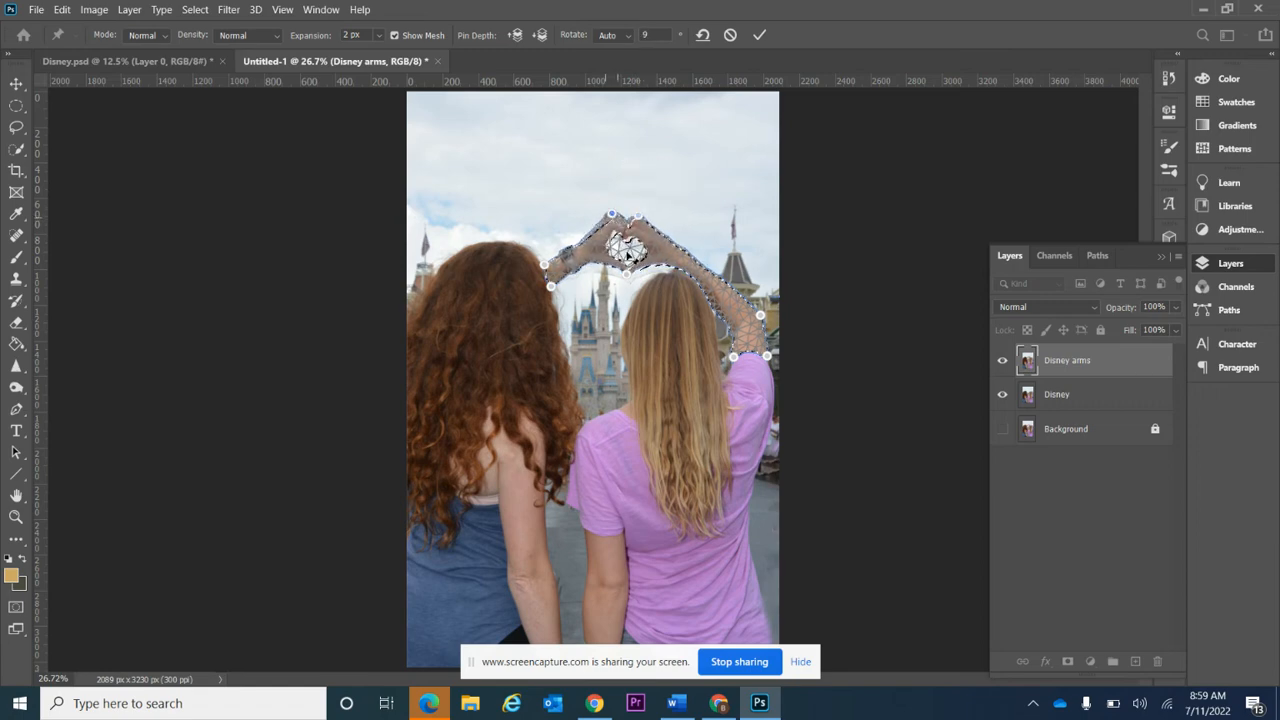
pyautogui.moveTo(632, 278); pyautogui.dragTo(619, 279)
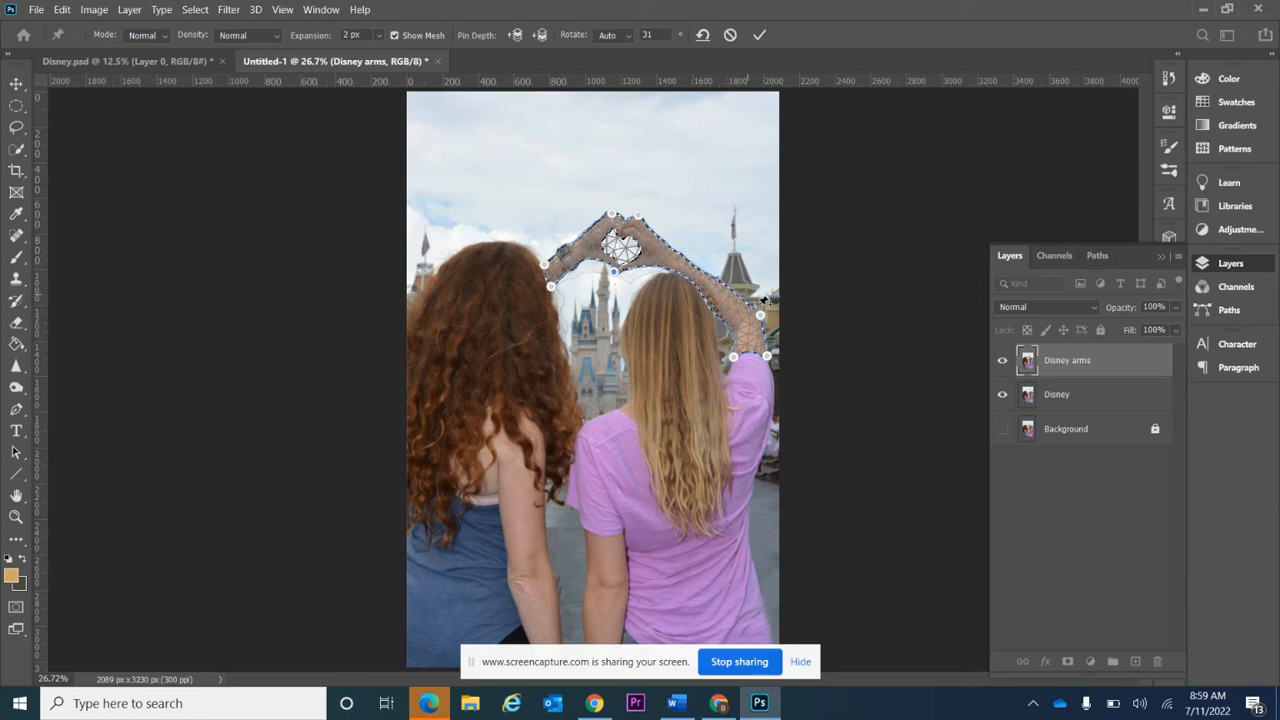
# Step: Move the blonde woman's elbow pin slightly upward, apply the Puppet Warp and deselect the arms
pyautogui.moveTo(763, 320); pyautogui.dragTo(857, 391)
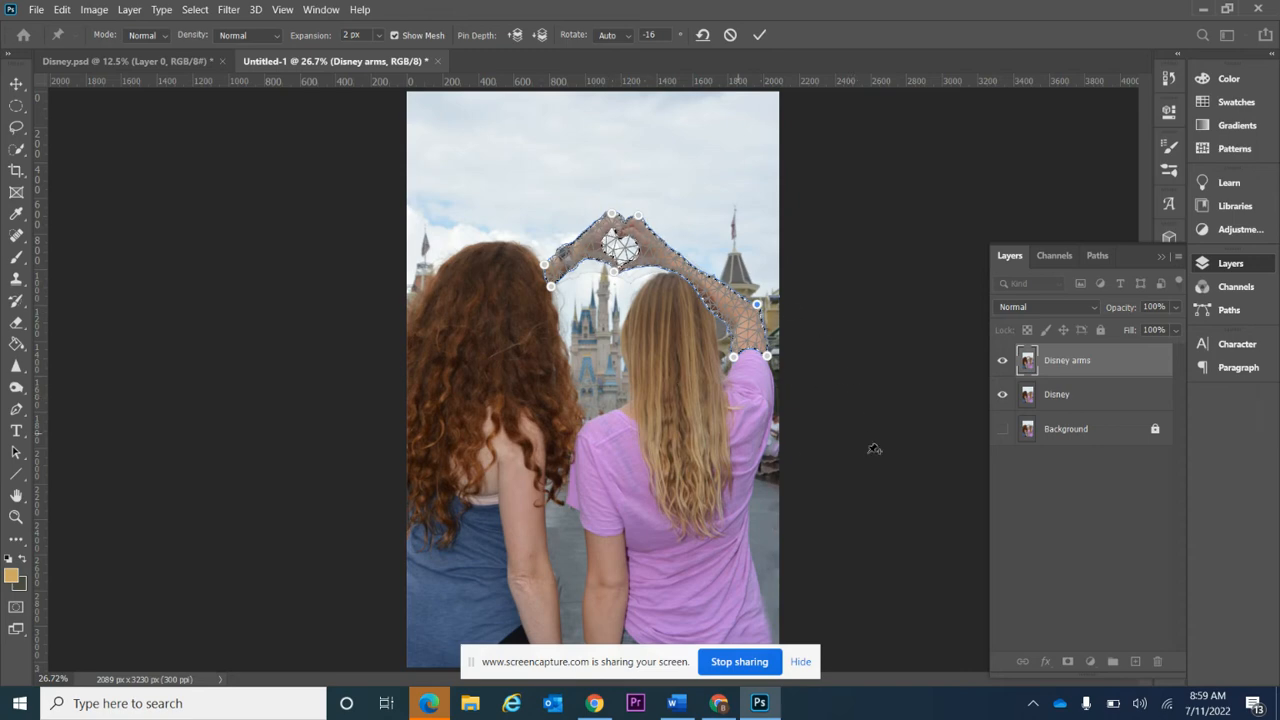
pyautogui.click(758, 35)
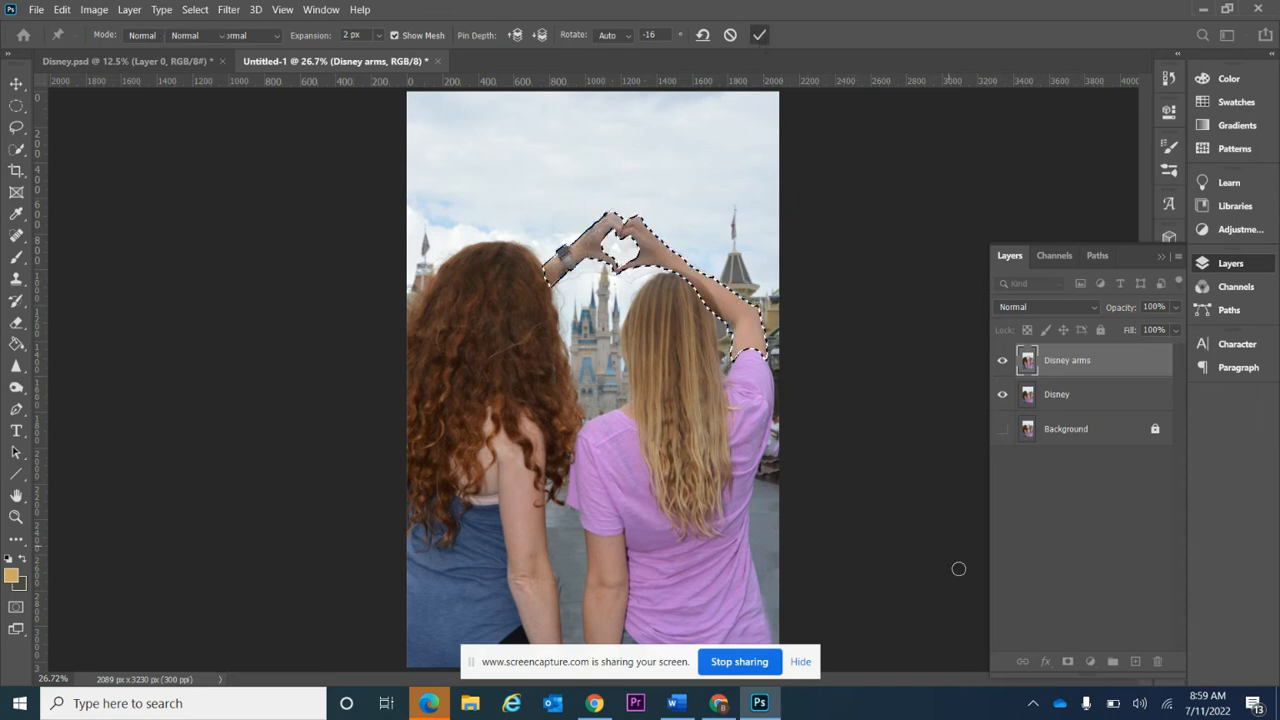
pyautogui.press('j')
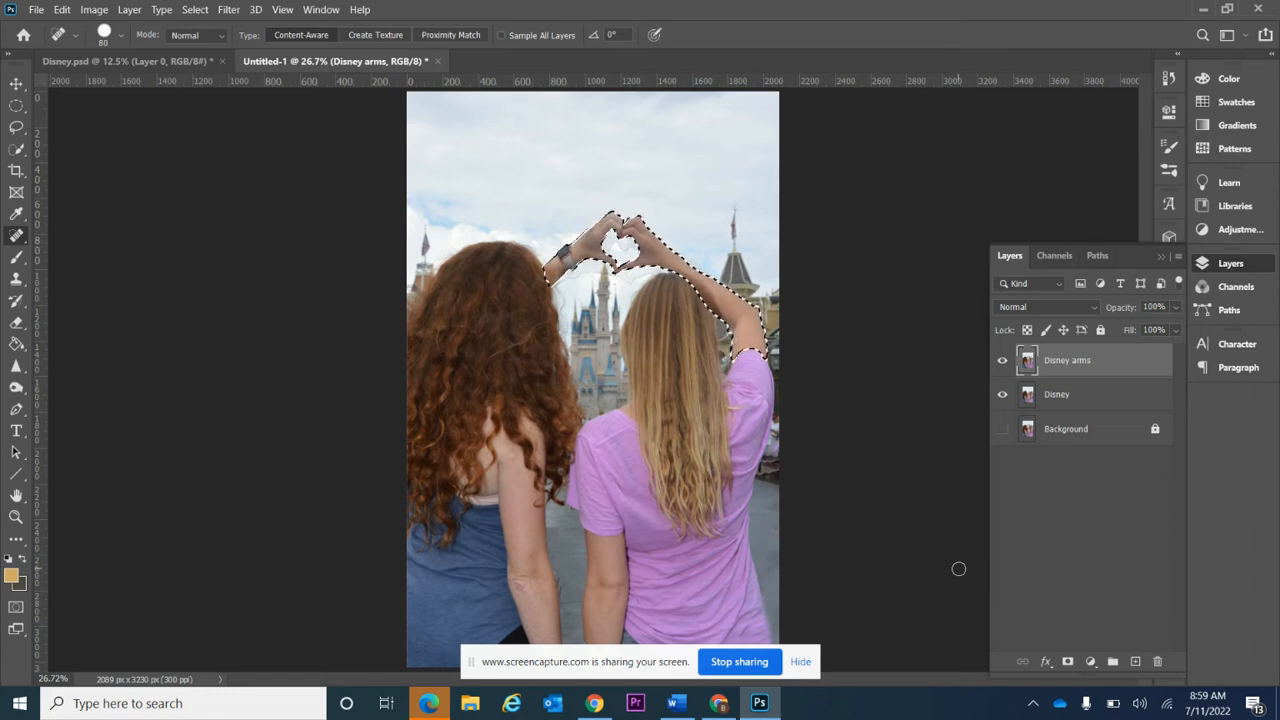
pyautogui.hotkey('ctrl', 'd')
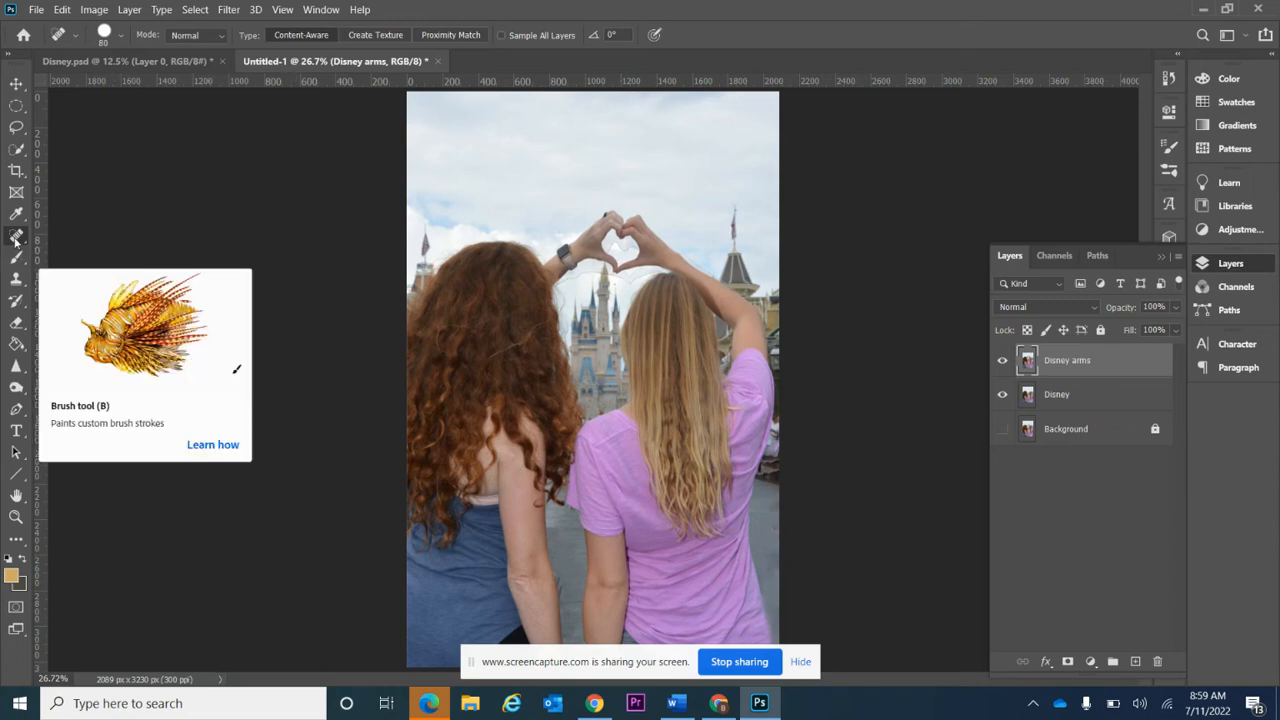
# Step: Clean up the leftover marks in the sky beneath the hands with the Spot Healing Brush and a 40 px Clone Stamp
pyautogui.moveTo(592, 284)
pyautogui.mouseDown()
pyautogui.moveTo(568, 288)
pyautogui.moveTo(598, 288)
pyautogui.mouseUp()
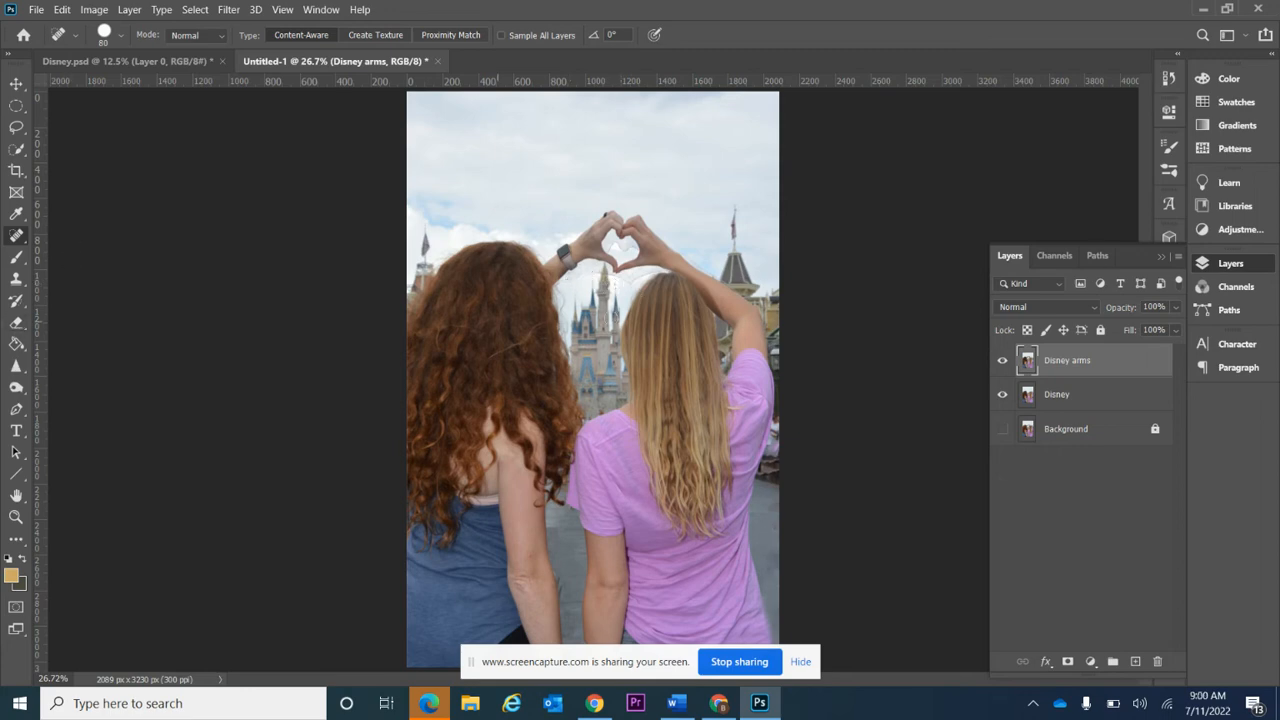
pyautogui.click(16, 280)
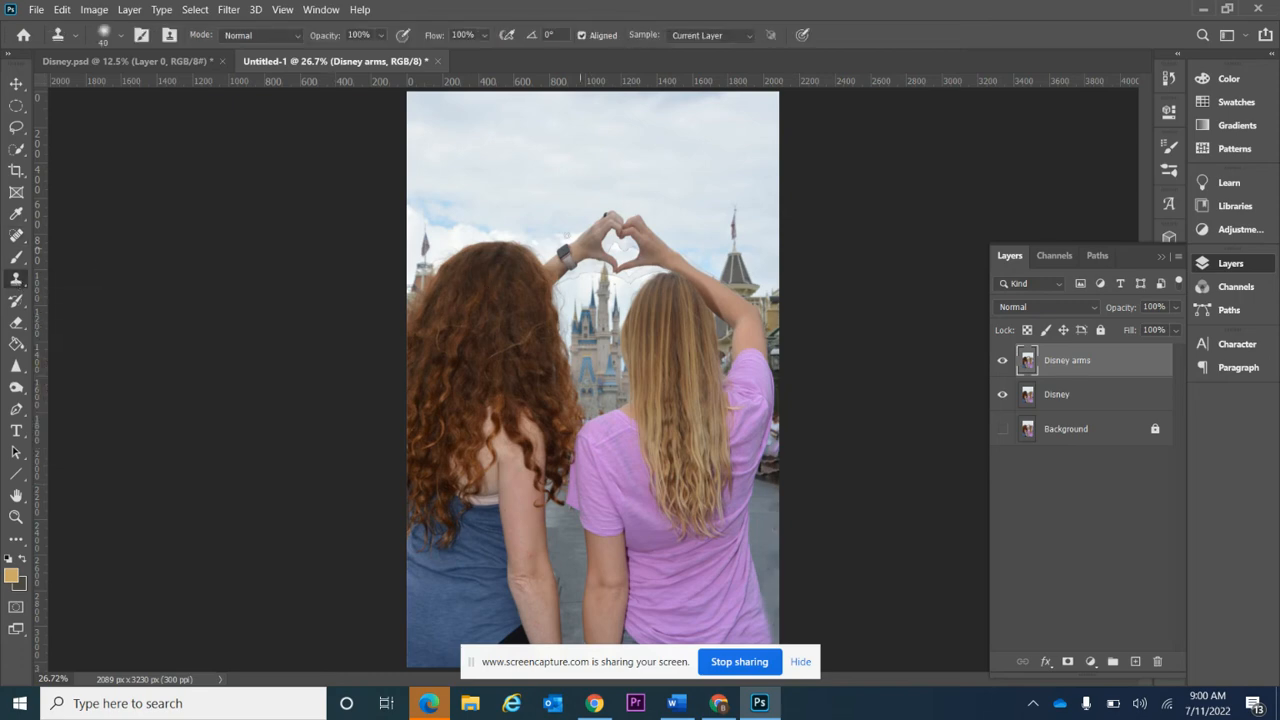
pyautogui.keyDown('alt'); pyautogui.click(566, 226); pyautogui.keyUp('alt')
pyautogui.moveTo(587, 274)
pyautogui.mouseDown()
pyautogui.moveTo(561, 283)
pyautogui.moveTo(620, 249)
pyautogui.mouseUp()
pyautogui.moveTo(611, 275); pyautogui.dragTo(617, 277)
# Step: Examine the Disney.psd document for comparison and return to the Untitled-1 document
pyautogui.click(102, 62)
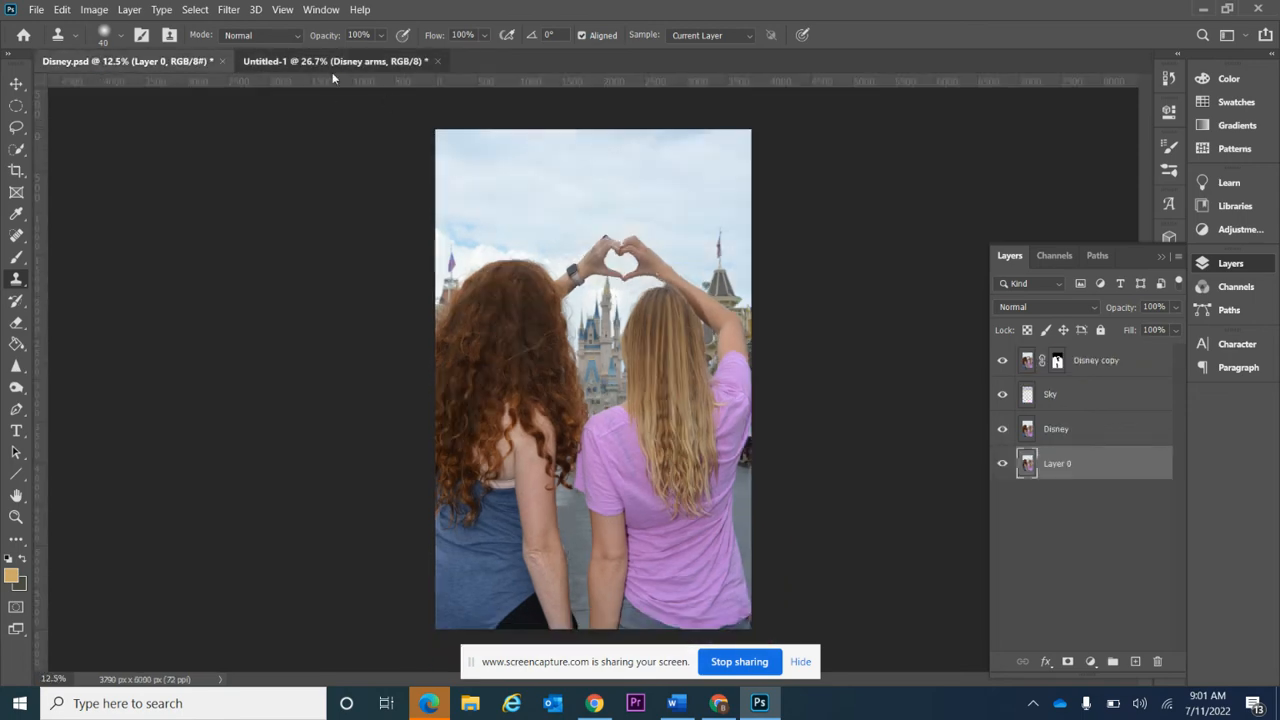
pyautogui.click(296, 62)
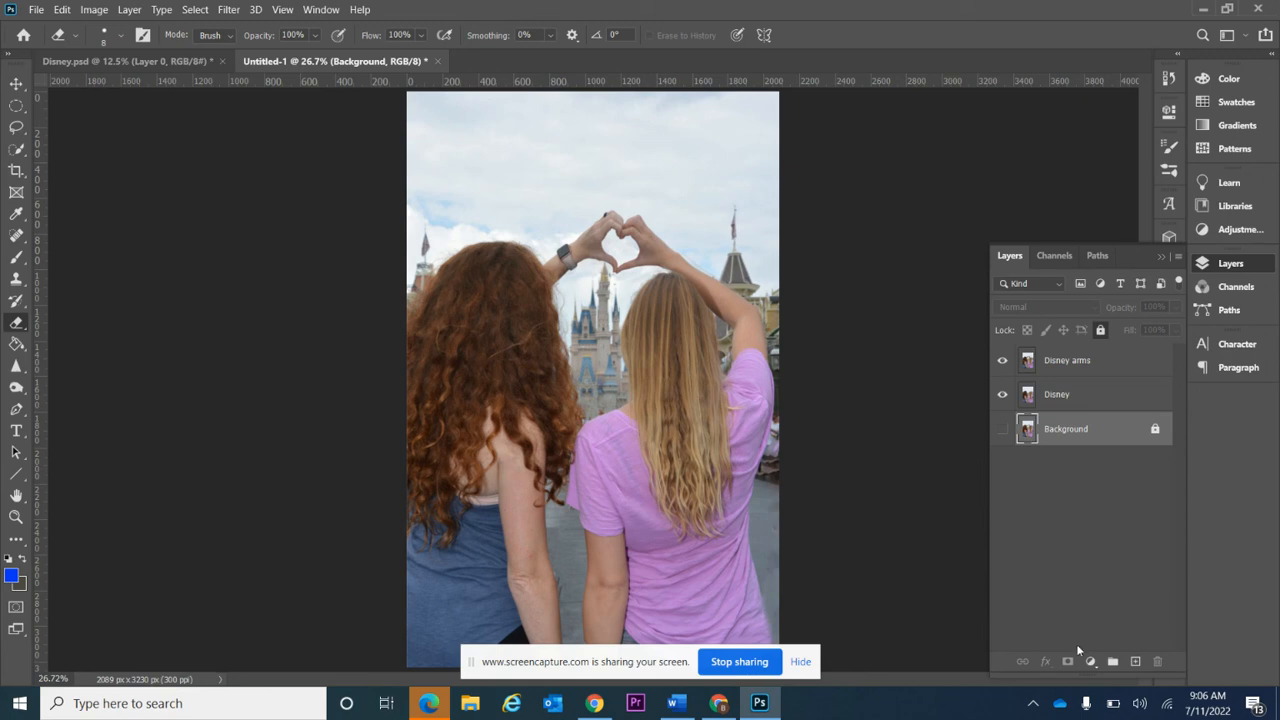
# Step: Add a new layer named "sky" above the Disney arms layer
pyautogui.click(1136, 662)
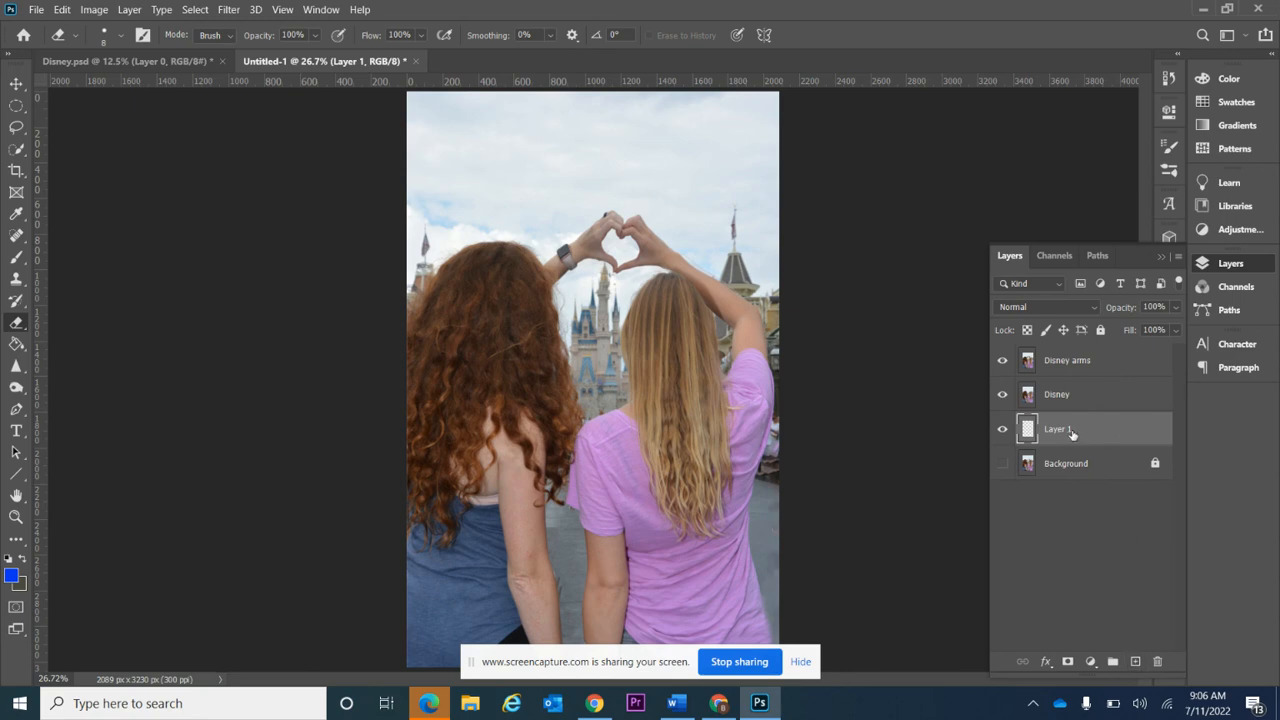
pyautogui.moveTo(1047, 432); pyautogui.dragTo(1050, 352)
pyautogui.doubleClick(1066, 366)
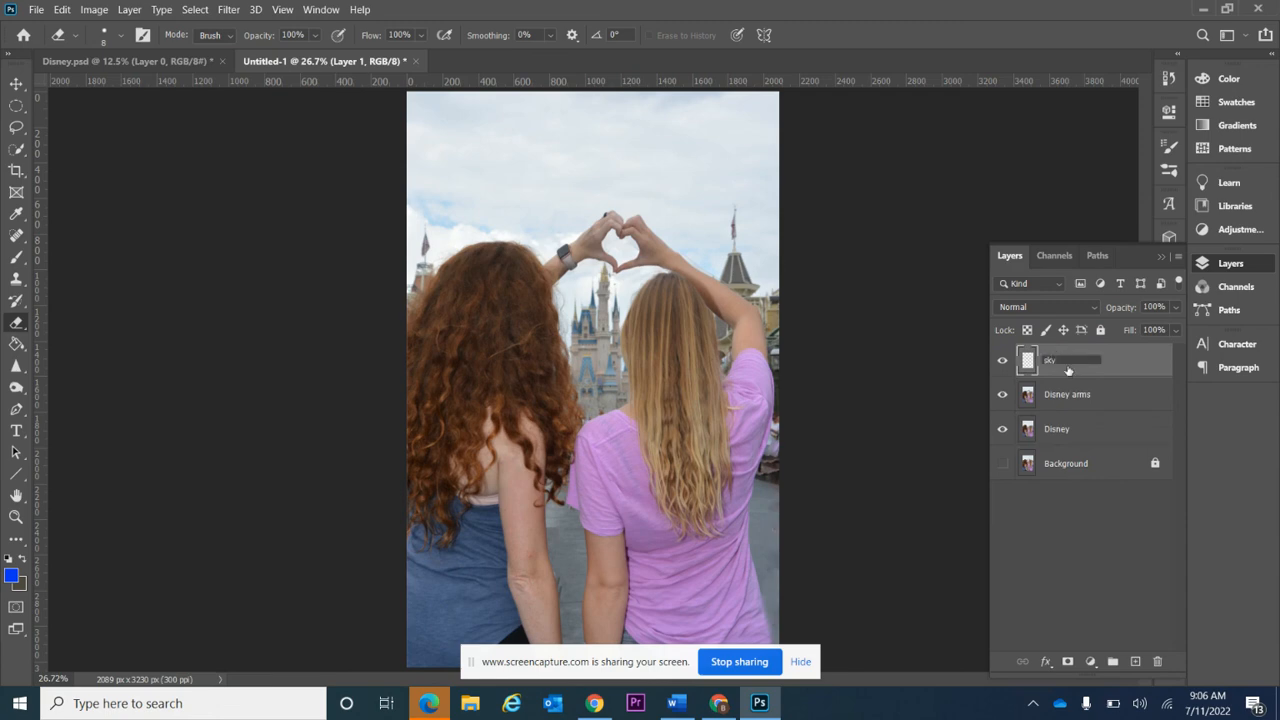
pyautogui.write('sky')
pyautogui.press('Return')
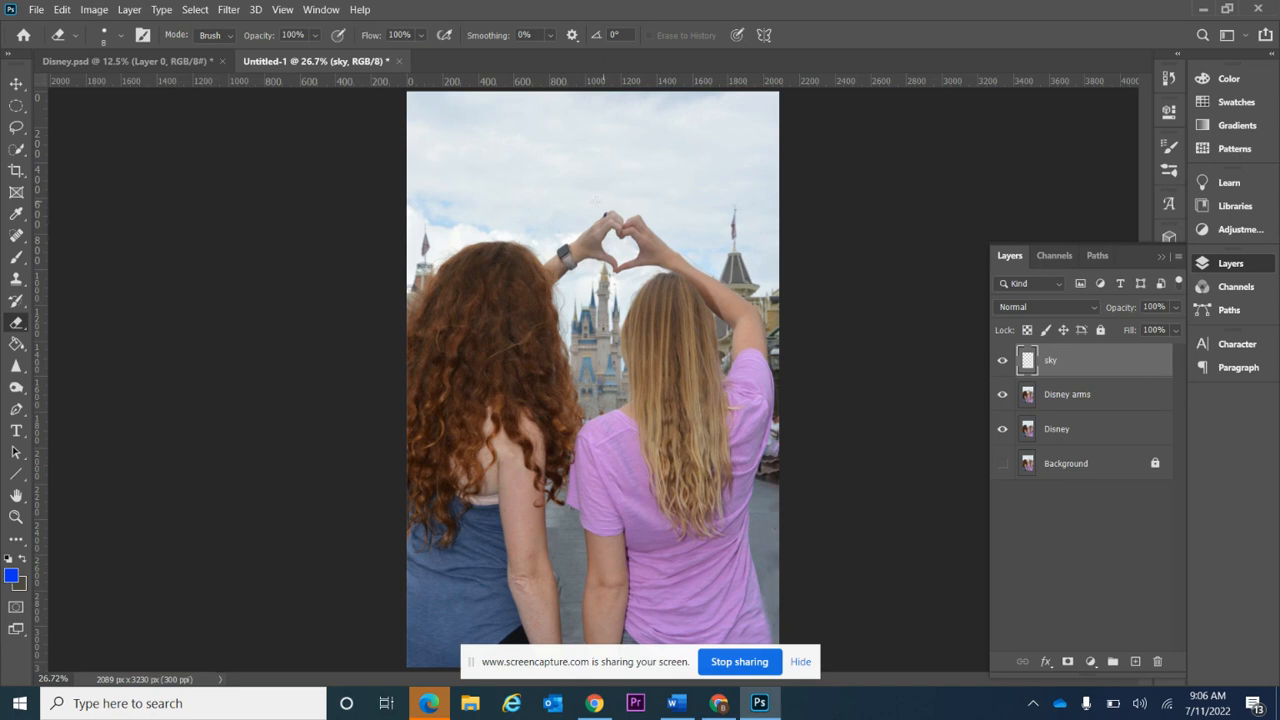
# Step: Choose the Brush tool and set the foreground color to blue 1b43f0
pyautogui.click(17, 258)
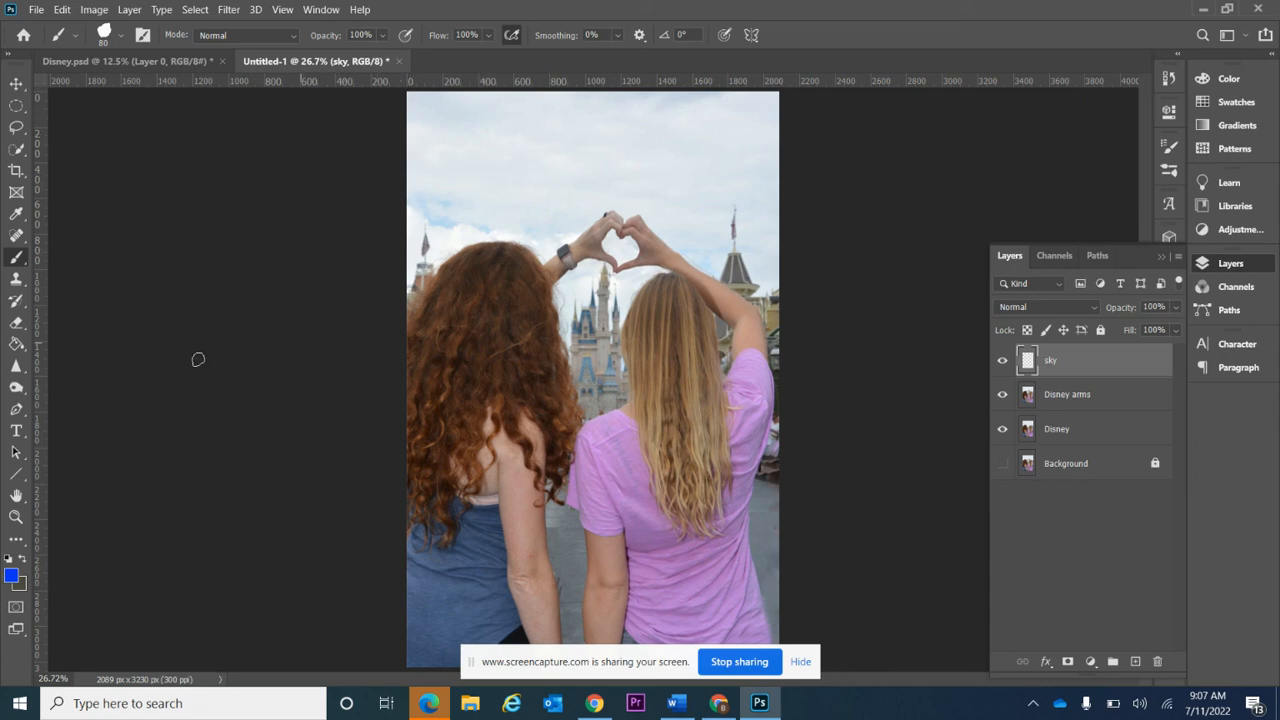
pyautogui.click(11, 577)
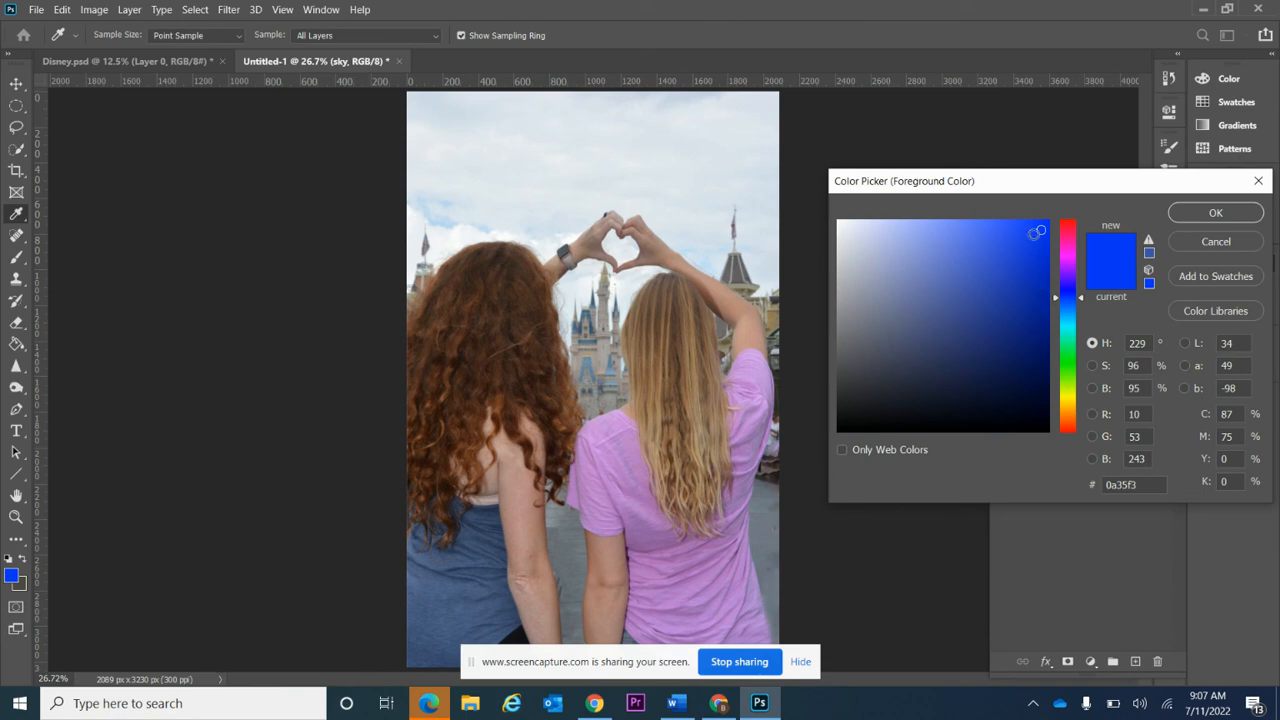
pyautogui.moveTo(1038, 243)
pyautogui.mouseDown()
pyautogui.moveTo(967, 292)
pyautogui.moveTo(1027, 232)
pyautogui.mouseUp()
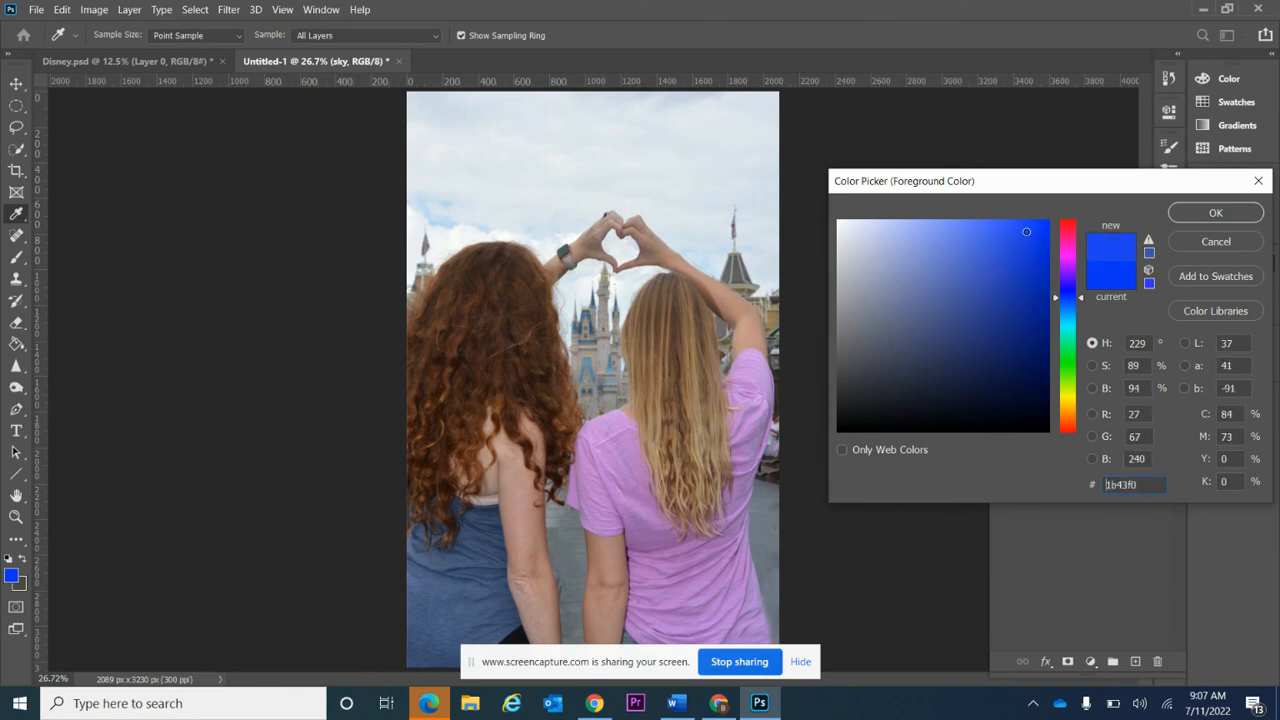
pyautogui.click(1216, 214)
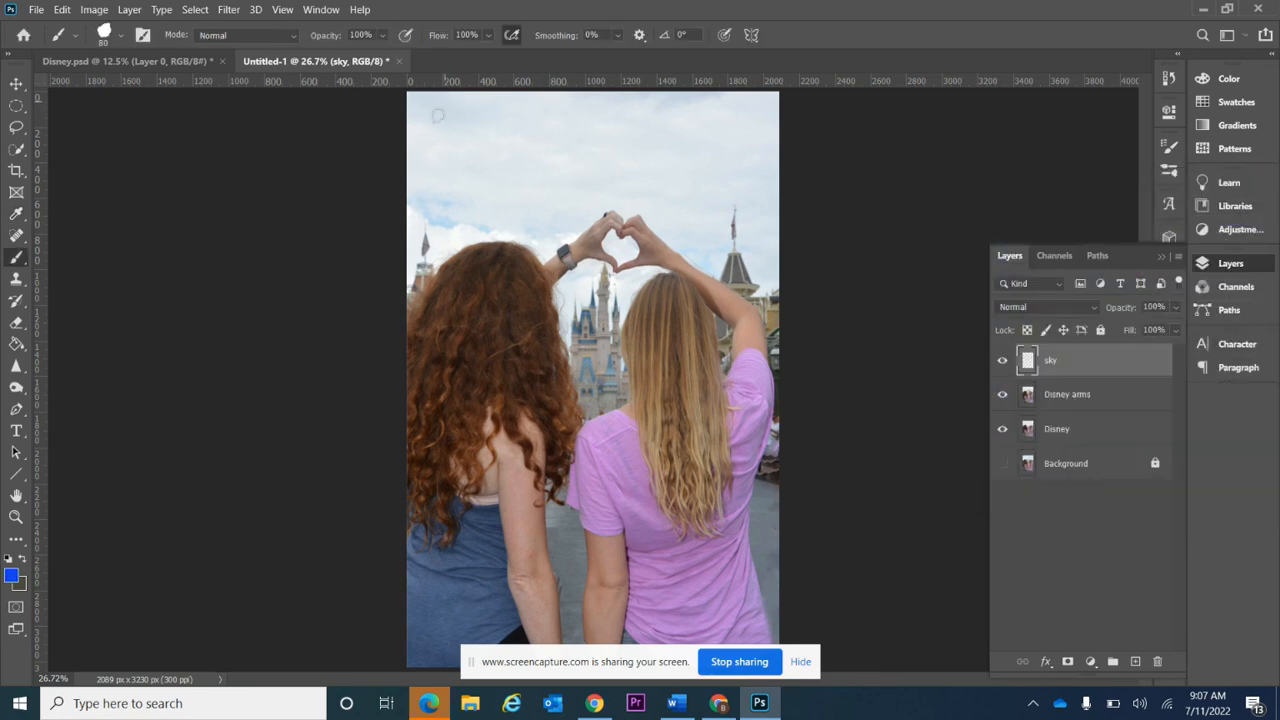
# Step: Enlarge the brush and paint the open sky above the women solid blue on the sky layer
pyautogui.press(']')
pyautogui.press(']')
pyautogui.press(']')
pyautogui.press(']')
pyautogui.press(']')
pyautogui.press(']')
pyautogui.press(']')
pyautogui.press(']')
pyautogui.press(']')
pyautogui.press('[')
pyautogui.press('[')
pyautogui.moveTo(413, 111)
pyautogui.mouseDown()
pyautogui.moveTo(737, 138)
pyautogui.moveTo(760, 119)
pyautogui.moveTo(416, 123)
pyautogui.moveTo(548, 88)
pyautogui.moveTo(820, 87)
pyautogui.moveTo(732, 148)
pyautogui.moveTo(400, 160)
pyautogui.moveTo(462, 156)
pyautogui.moveTo(400, 192)
pyautogui.moveTo(507, 180)
pyautogui.moveTo(468, 183)
pyautogui.moveTo(461, 203)
pyautogui.moveTo(575, 178)
pyautogui.moveTo(776, 170)
pyautogui.moveTo(737, 180)
pyautogui.moveTo(767, 237)
pyautogui.moveTo(766, 172)
pyautogui.moveTo(771, 213)
pyautogui.moveTo(737, 218)
pyautogui.moveTo(672, 192)
pyautogui.moveTo(592, 187)
pyautogui.moveTo(418, 228)
pyautogui.moveTo(390, 276)
pyautogui.moveTo(413, 220)
pyautogui.moveTo(541, 207)
pyautogui.moveTo(558, 220)
pyautogui.moveTo(602, 214)
pyautogui.mouseUp()
# Step: Reduce the brush to 90 px and paint the remaining sky blue around the arms and tower, inside the heart and beside the castle
pyautogui.press('[')
pyautogui.press('[')
pyautogui.press('[')
pyautogui.press('[')
pyautogui.press('[')
pyautogui.press('[')
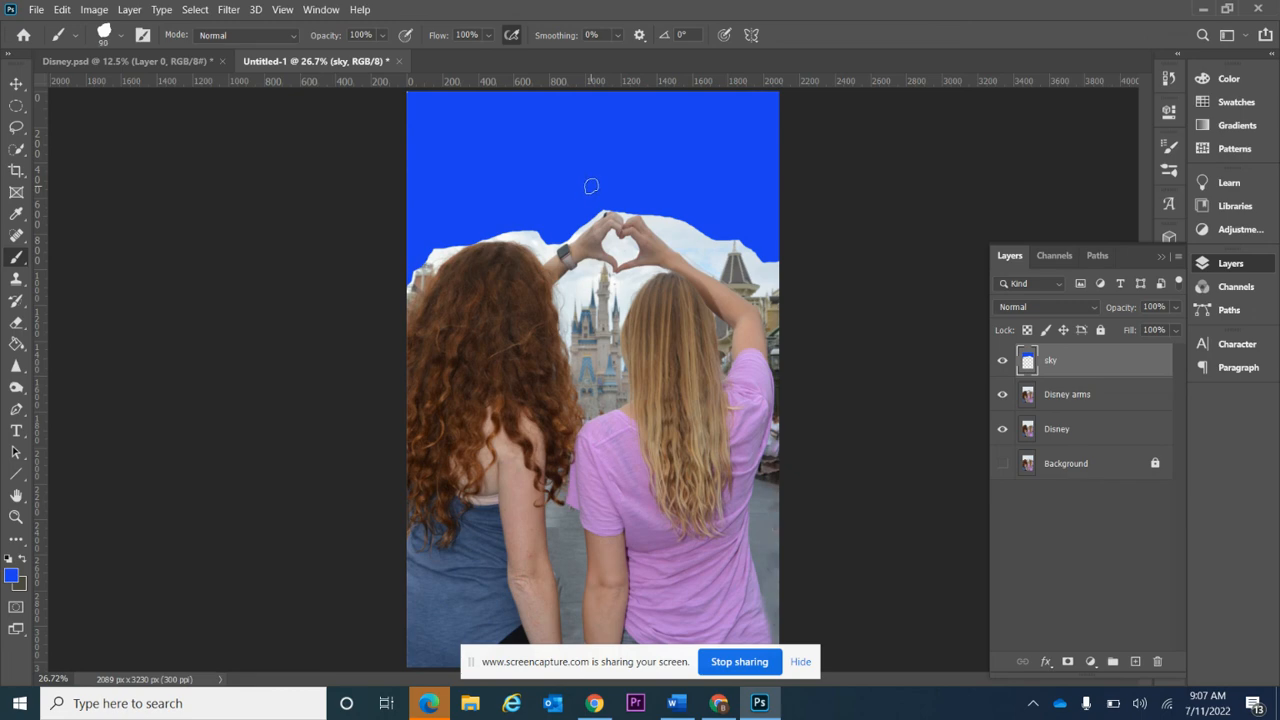
pyautogui.moveTo(657, 219)
pyautogui.mouseDown()
pyautogui.moveTo(702, 247)
pyautogui.moveTo(652, 210)
pyautogui.moveTo(708, 262)
pyautogui.moveTo(707, 232)
pyautogui.moveTo(730, 242)
pyautogui.mouseUp()
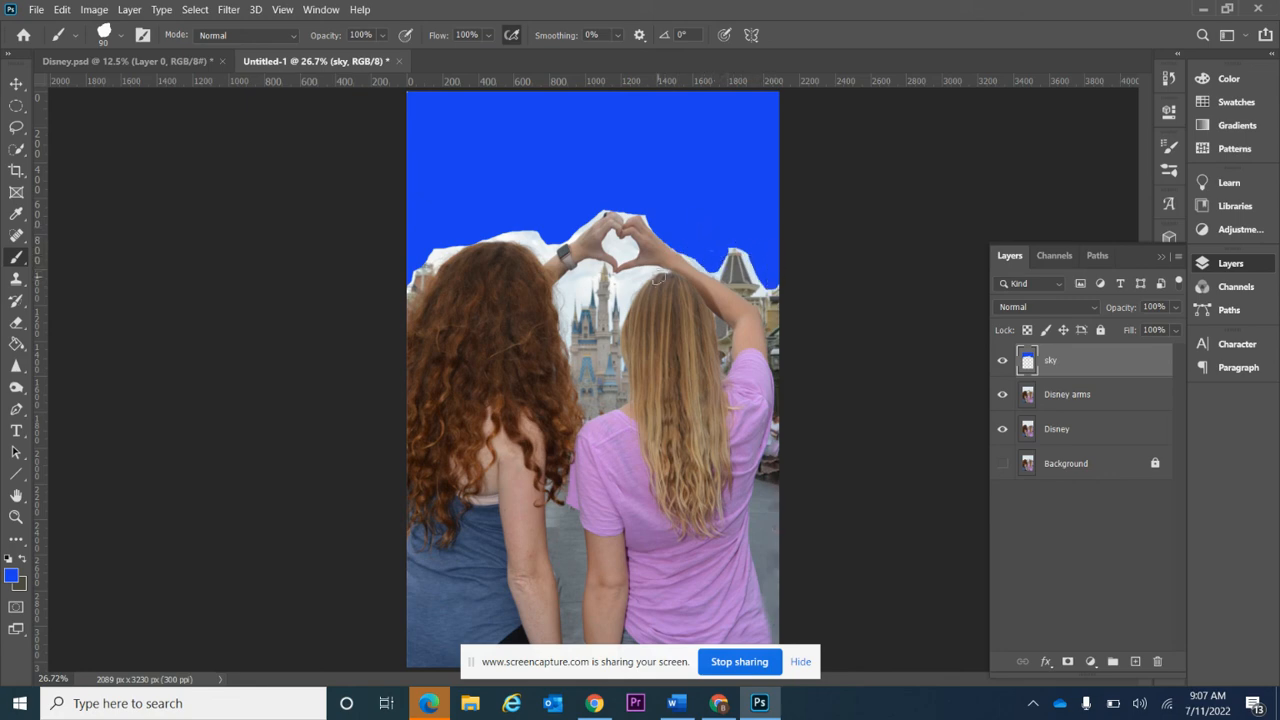
pyautogui.moveTo(650, 272)
pyautogui.mouseDown()
pyautogui.moveTo(623, 283)
pyautogui.moveTo(624, 308)
pyautogui.mouseUp()
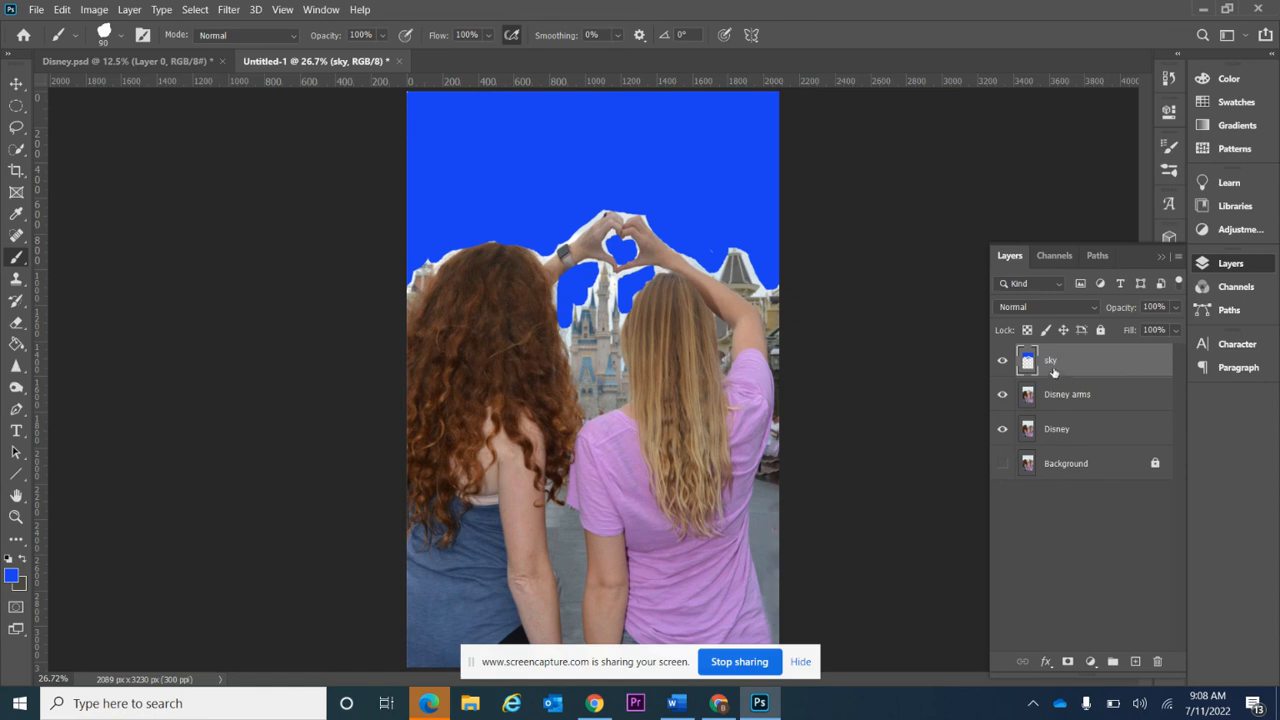
pyautogui.click(1008, 309)
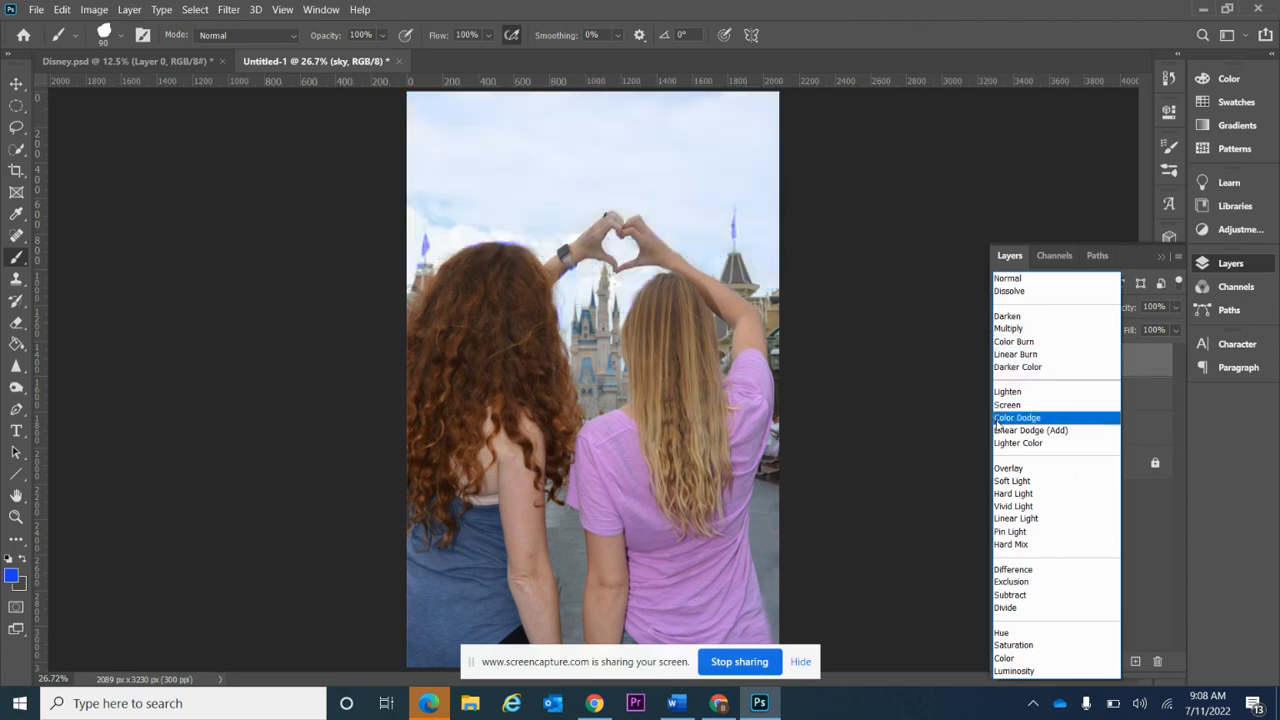
pyautogui.click(1012, 481)
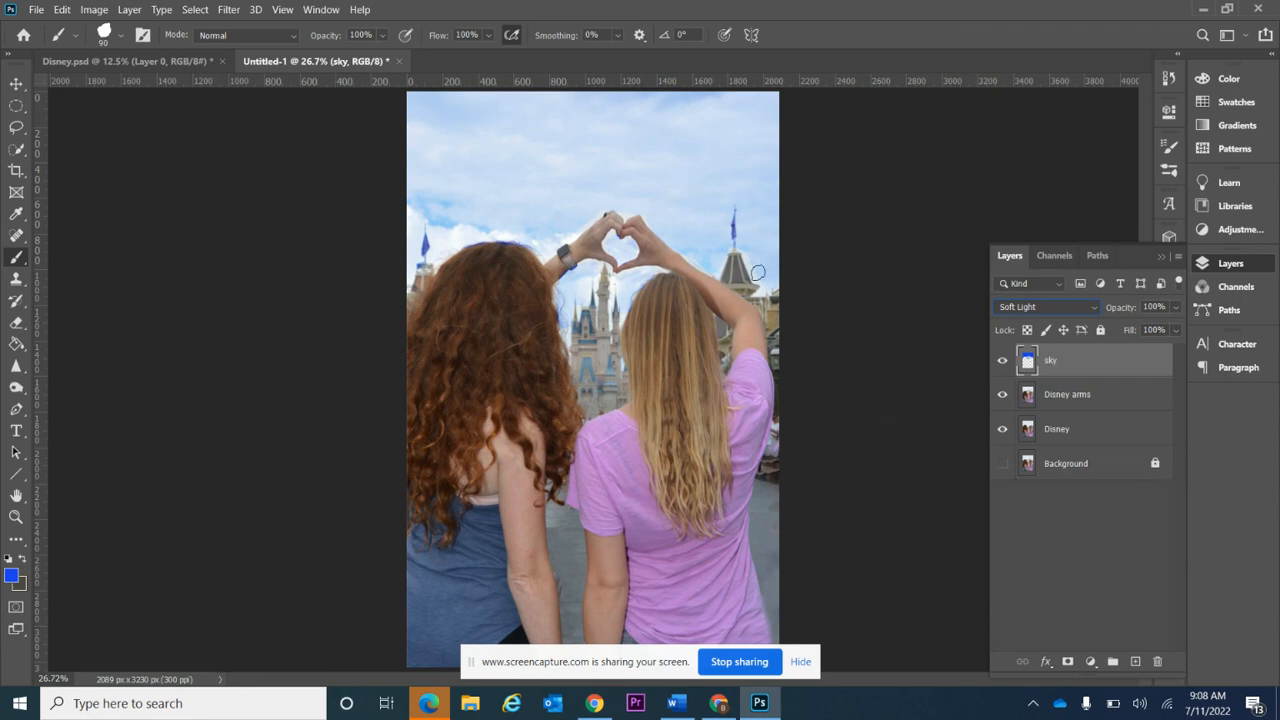
pyautogui.hotkey('ctrl', 'z')
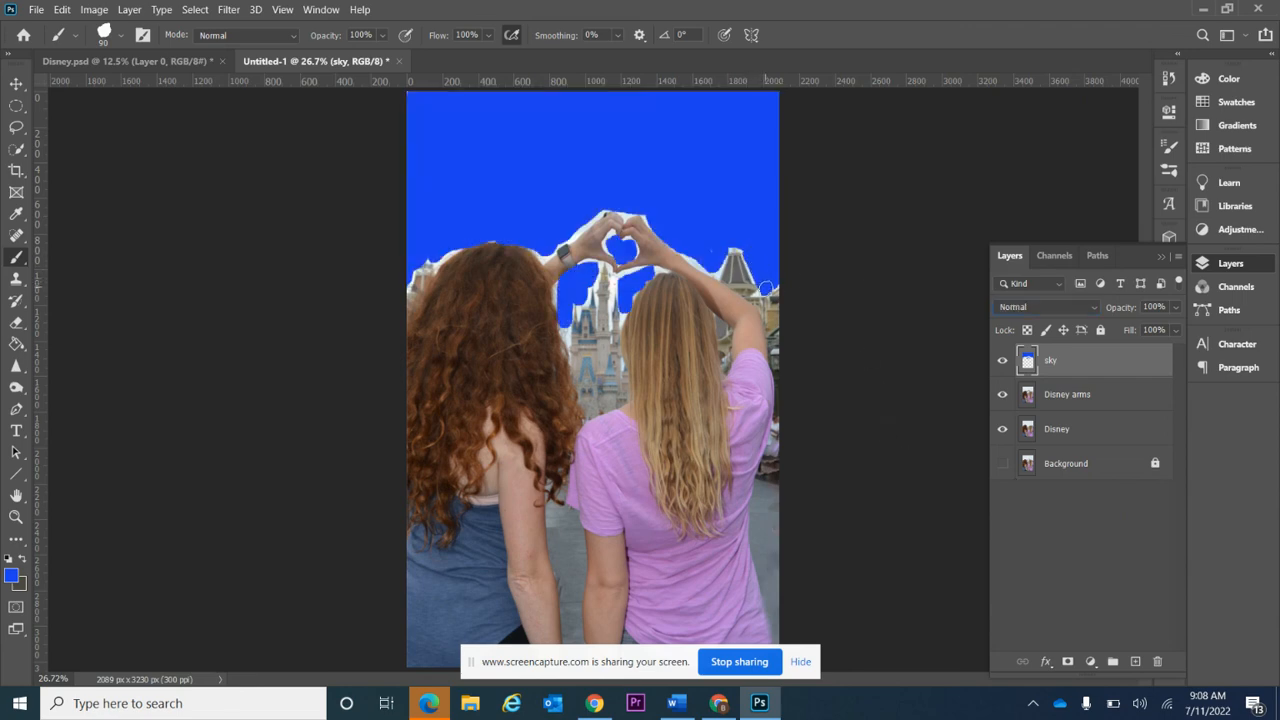
# Step: Set the sky layer's blend mode to Soft Light
pyautogui.click(1078, 307)
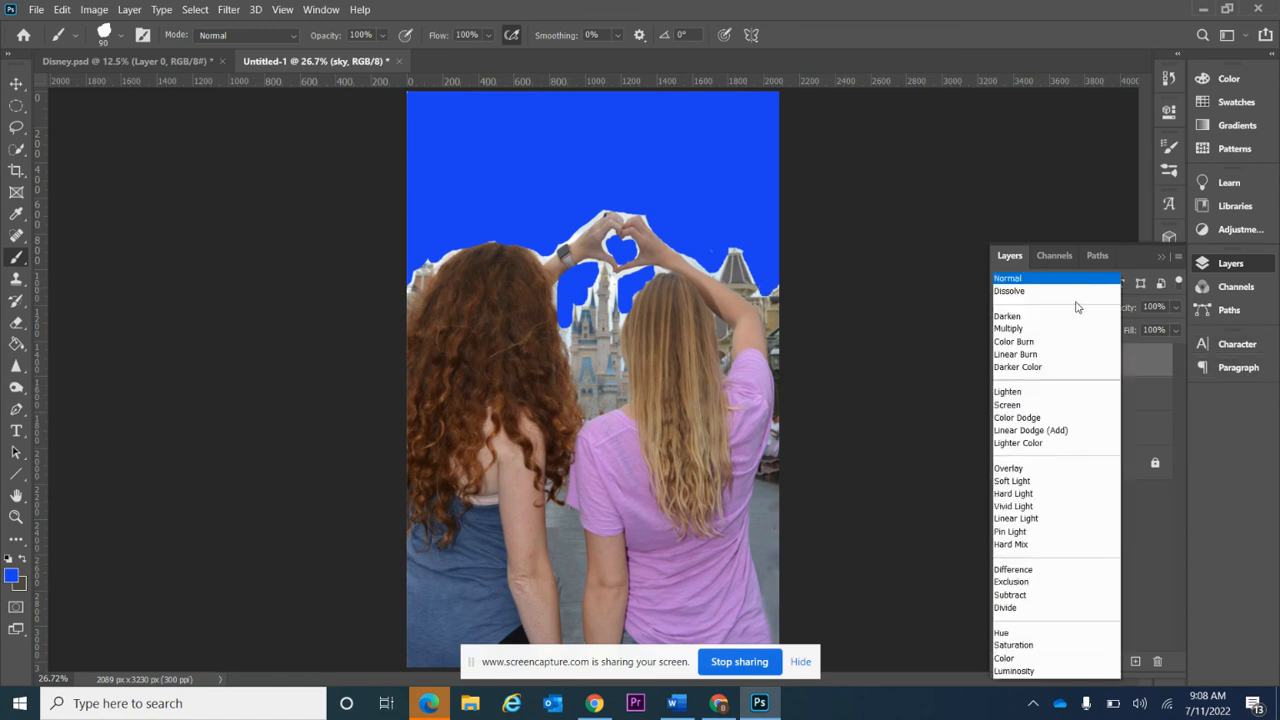
pyautogui.click(1046, 482)
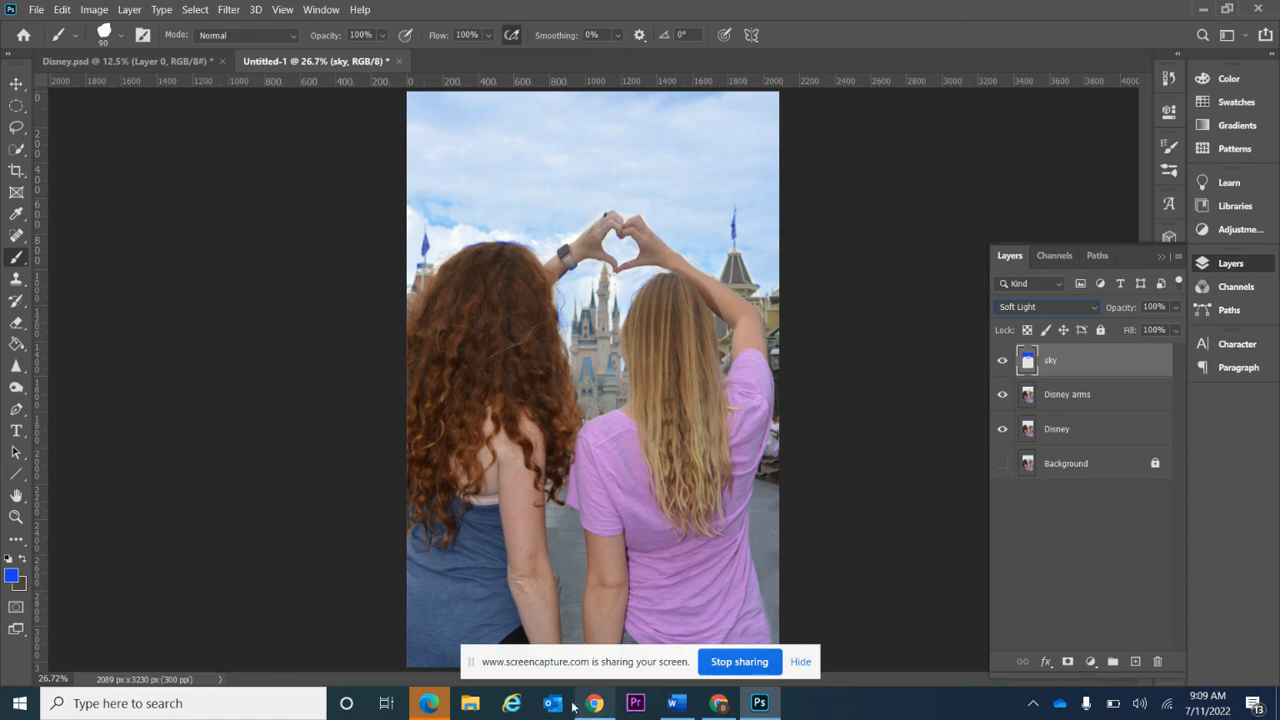
pyautogui.click(718, 703)
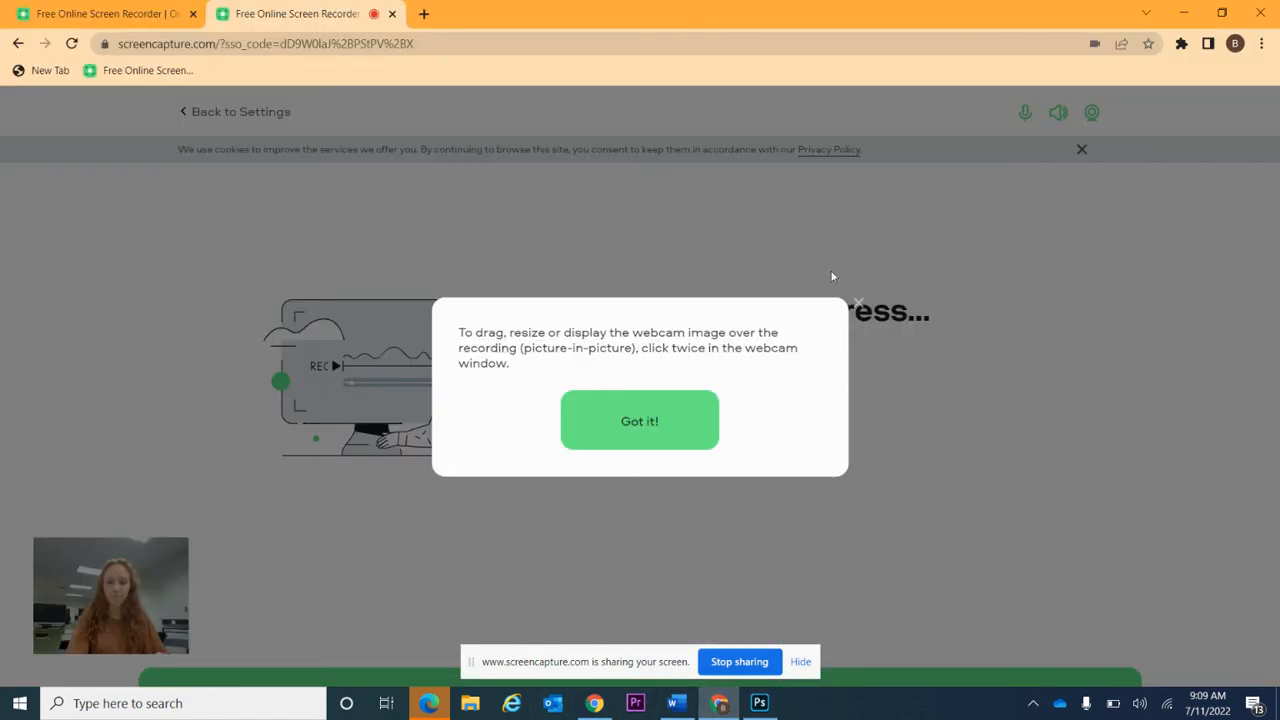